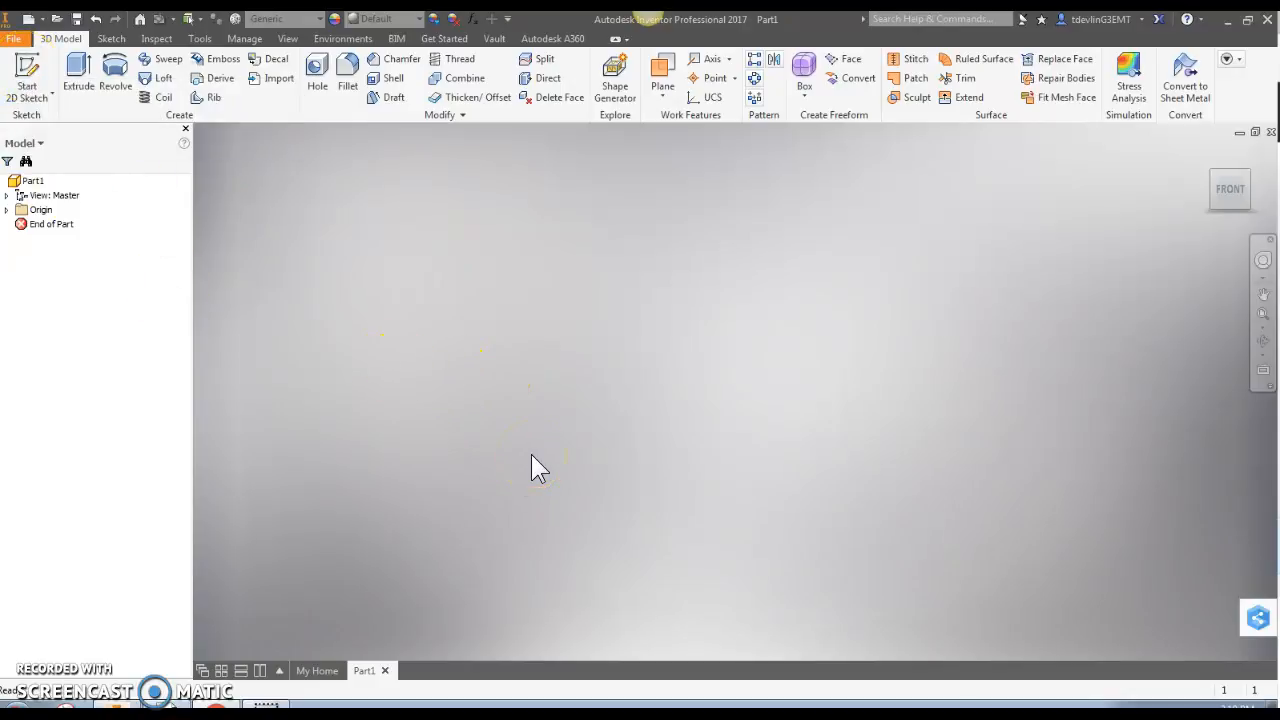
Step: Start a sketch on the front origin plane and draw a circle about 0.55 in in diameter centred on the origin
click(27, 80)
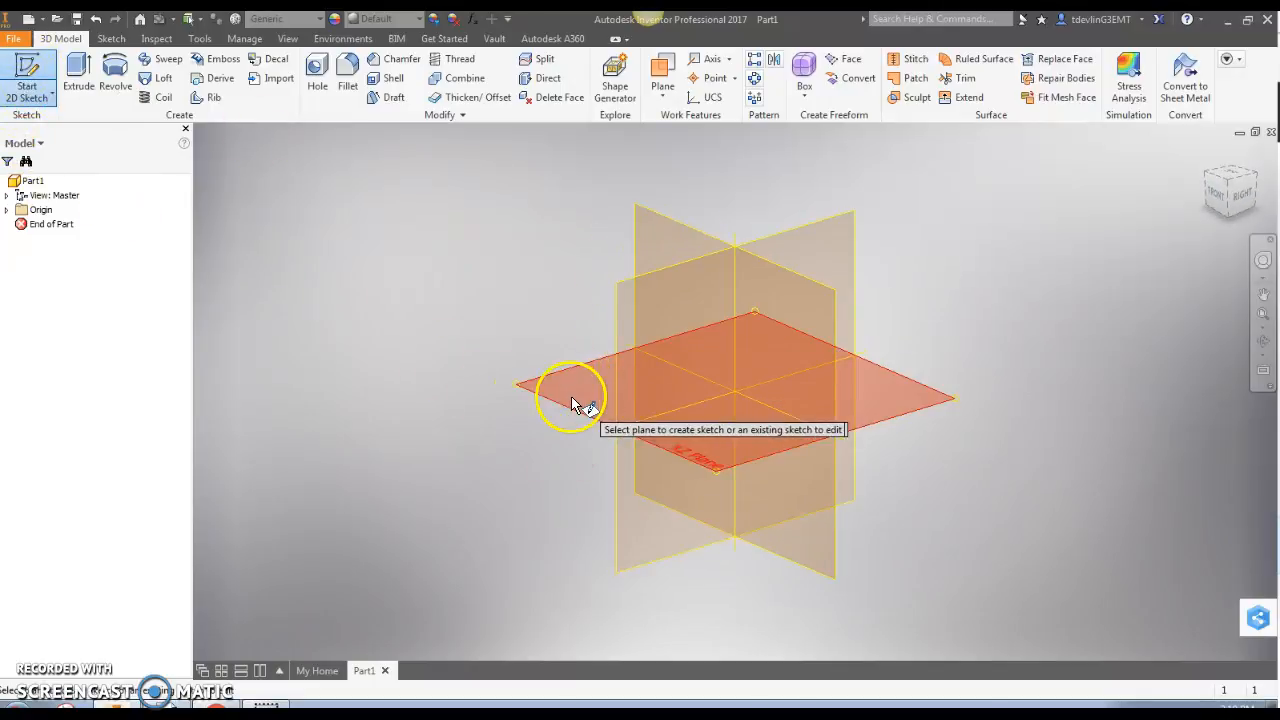
click(663, 224)
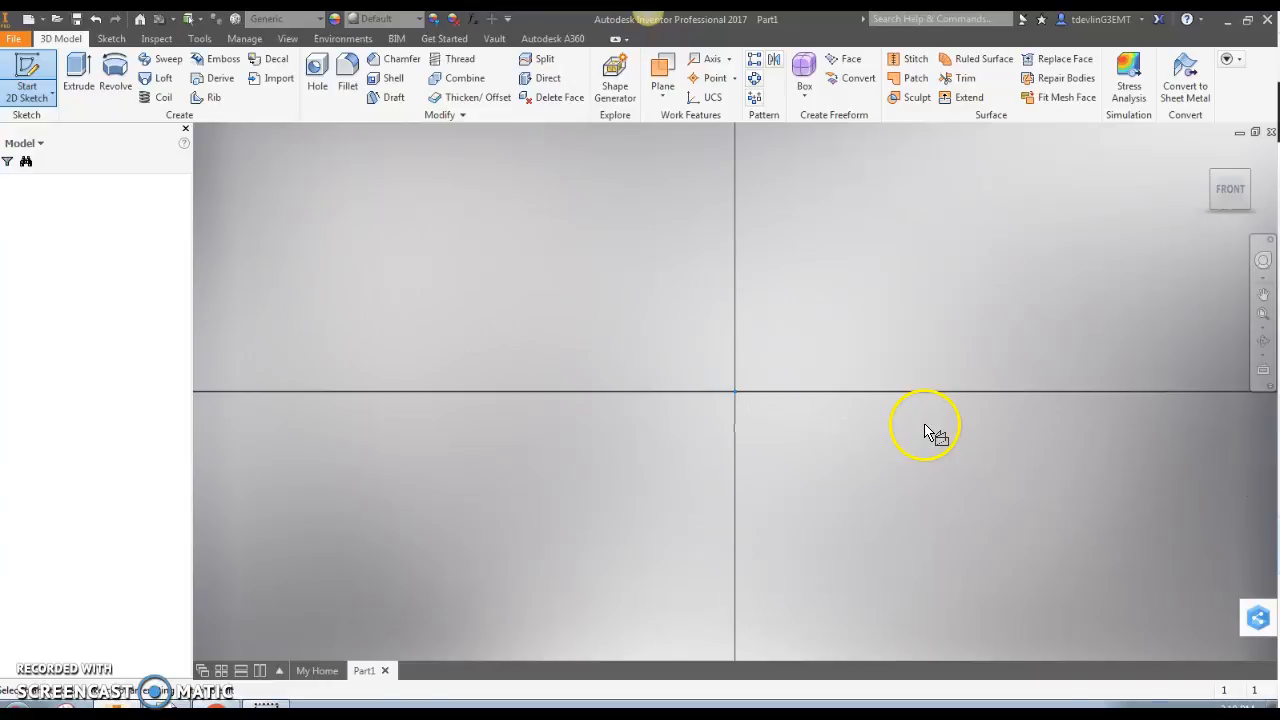
click(122, 76)
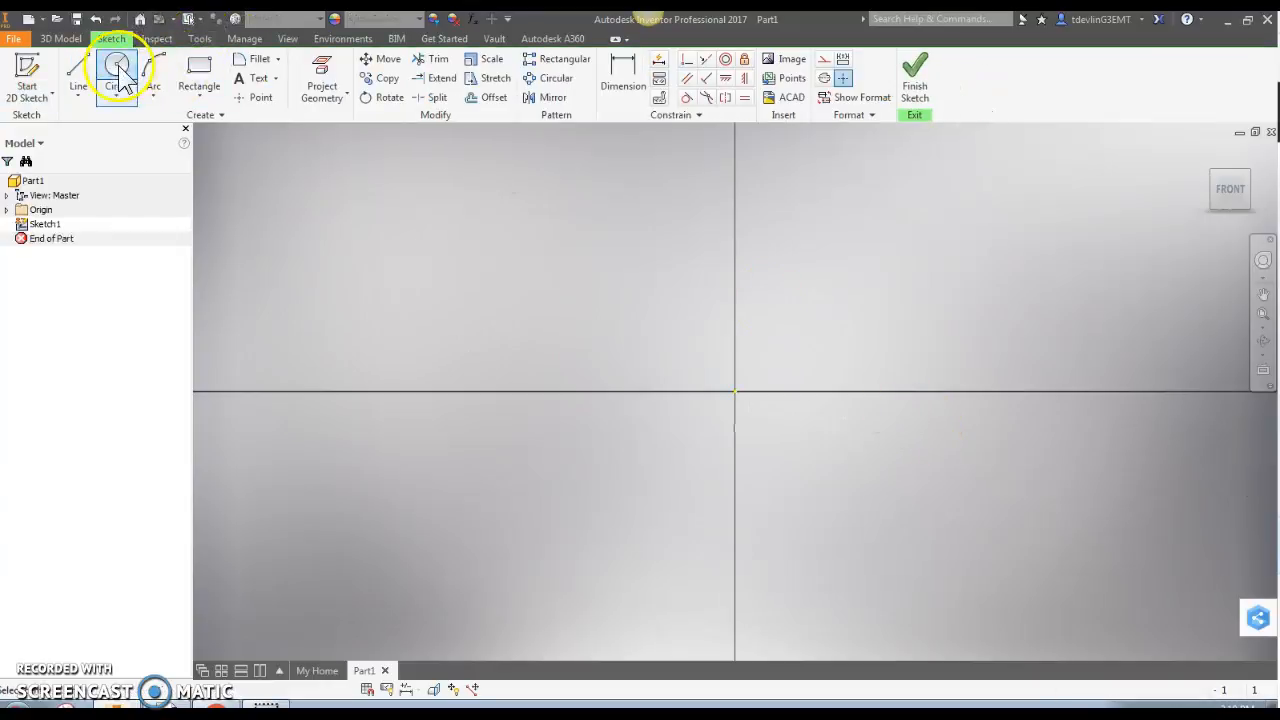
click(735, 391)
click(828, 432)
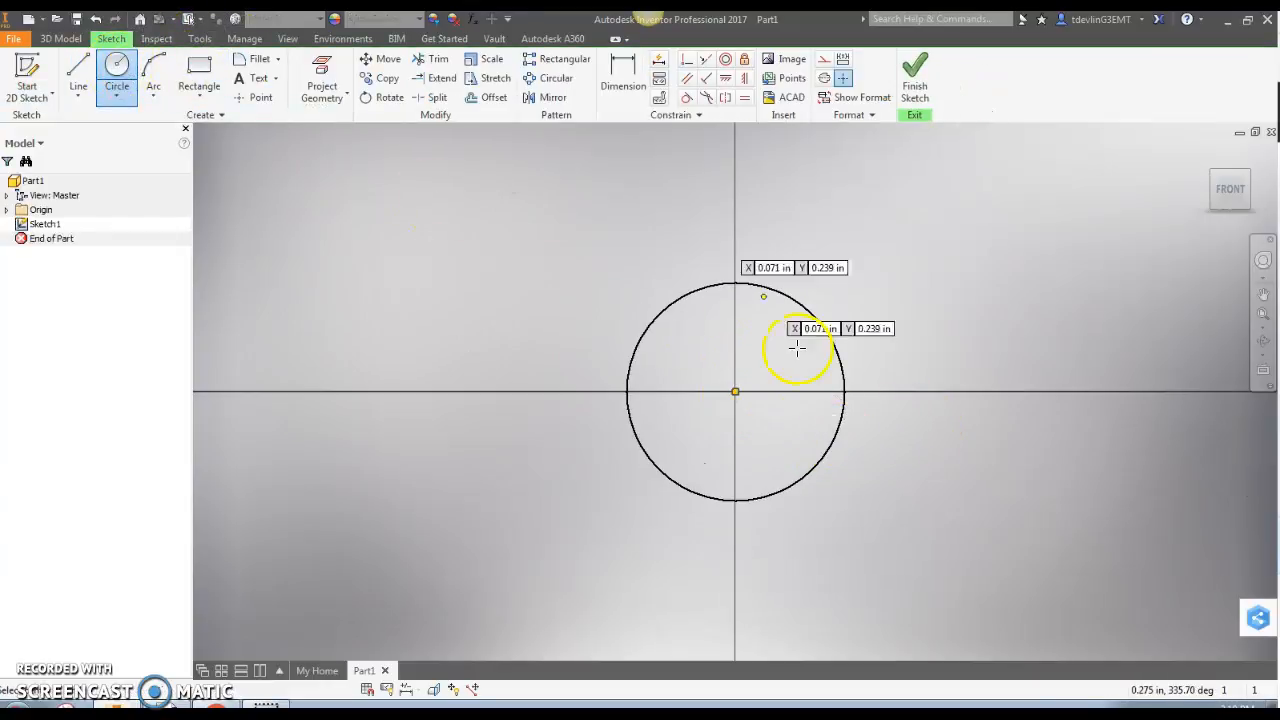
Step: Set the circle's diameter to 0.25 in and finish the sketch
click(623, 70)
click(814, 320)
click(905, 306)
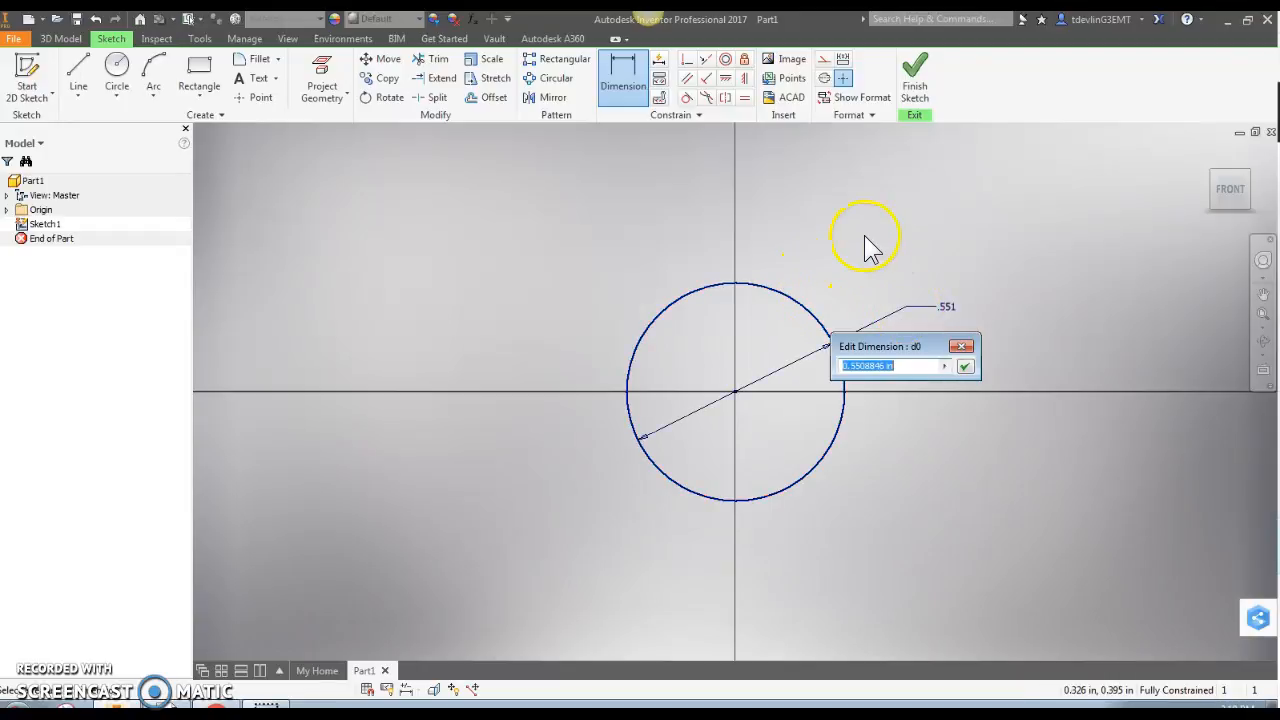
key(Return)
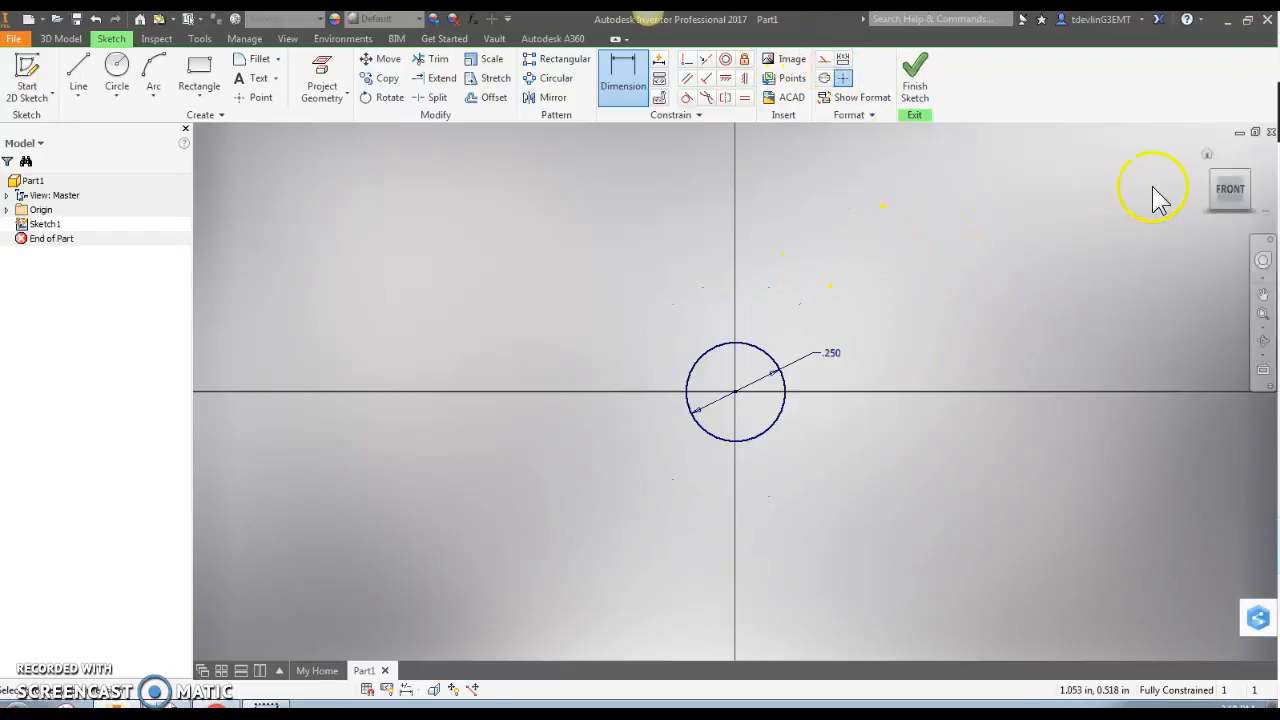
click(916, 75)
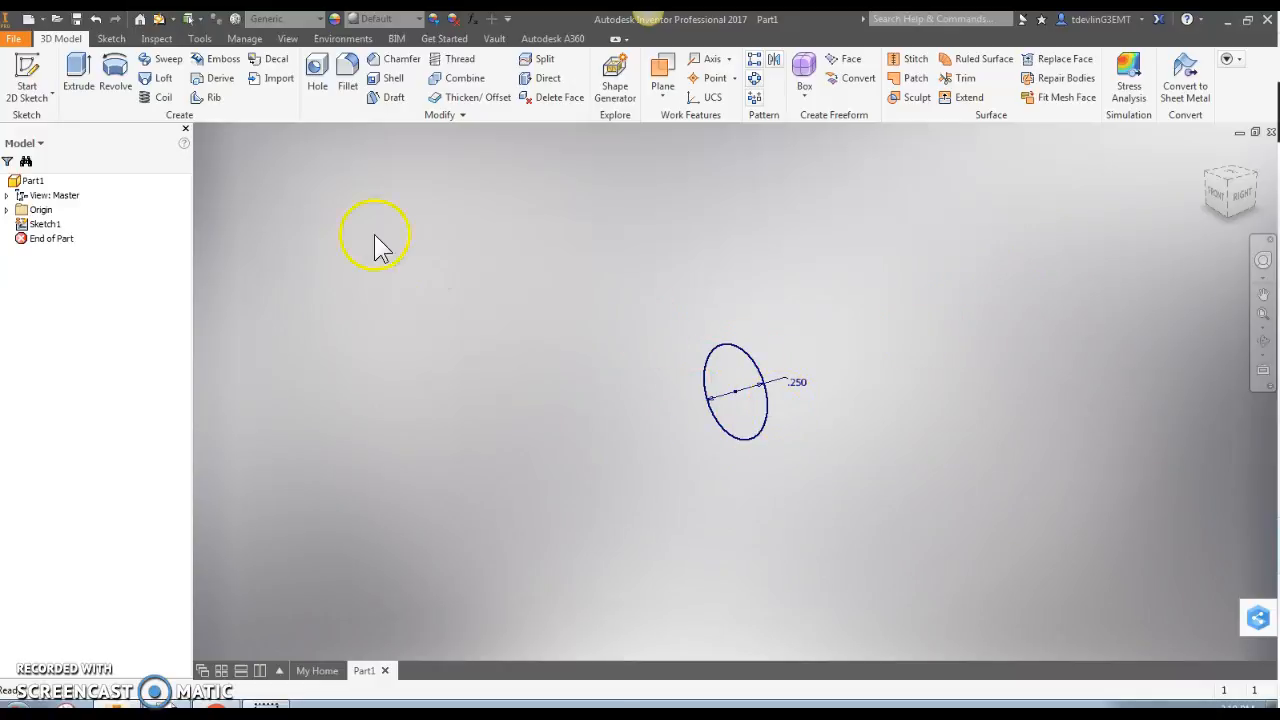
Step: Start a second sketch on the horizontal origin plane and project the circle into it
click(27, 75)
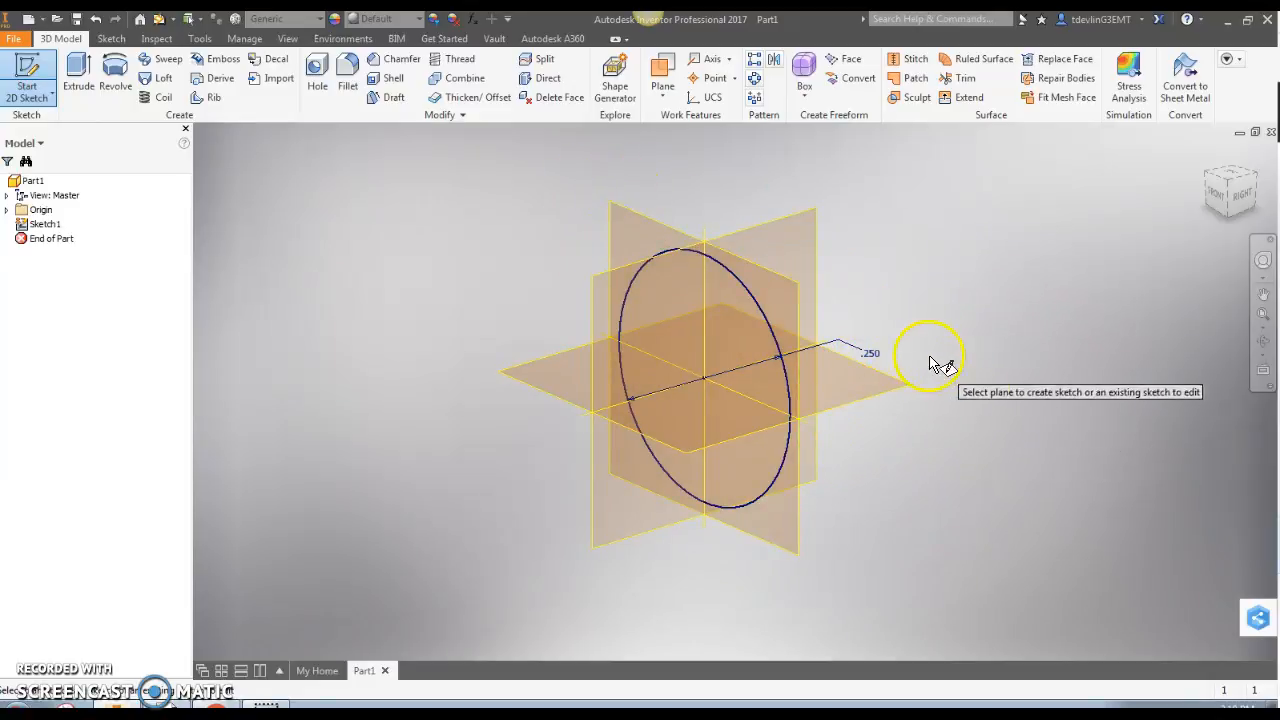
click(870, 390)
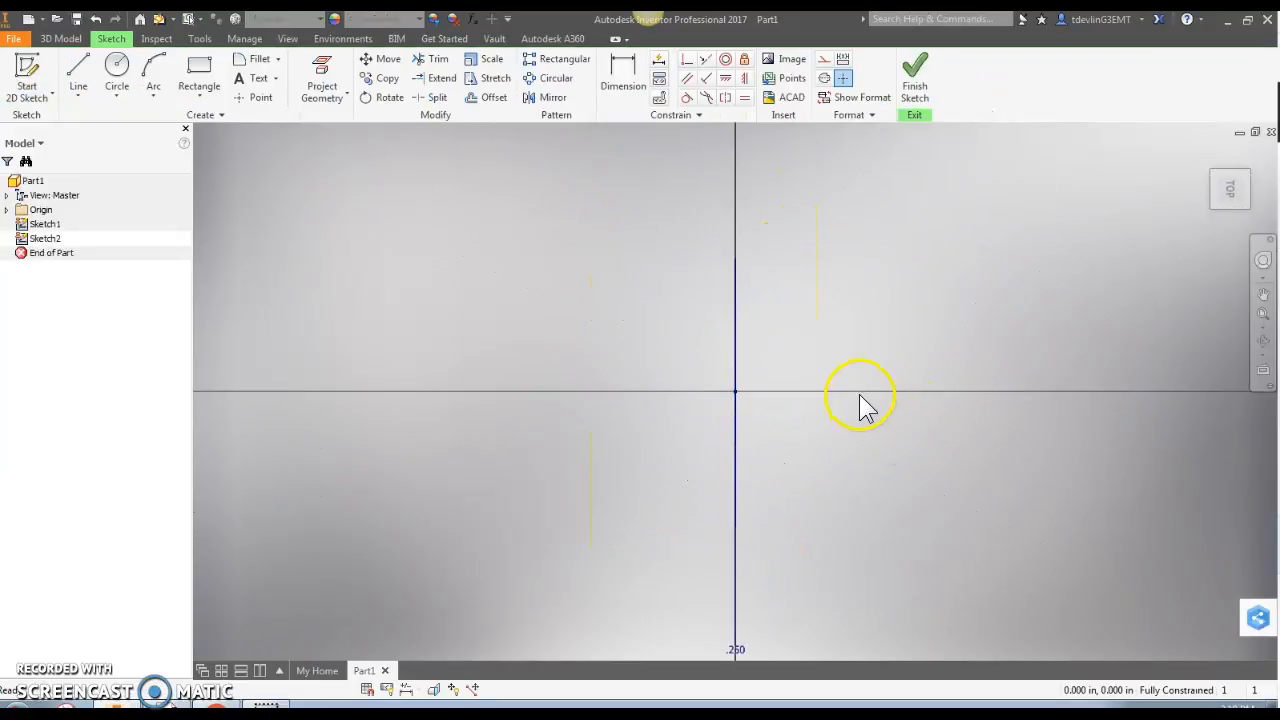
shift+middle_drag(880, 463, 924, 440)
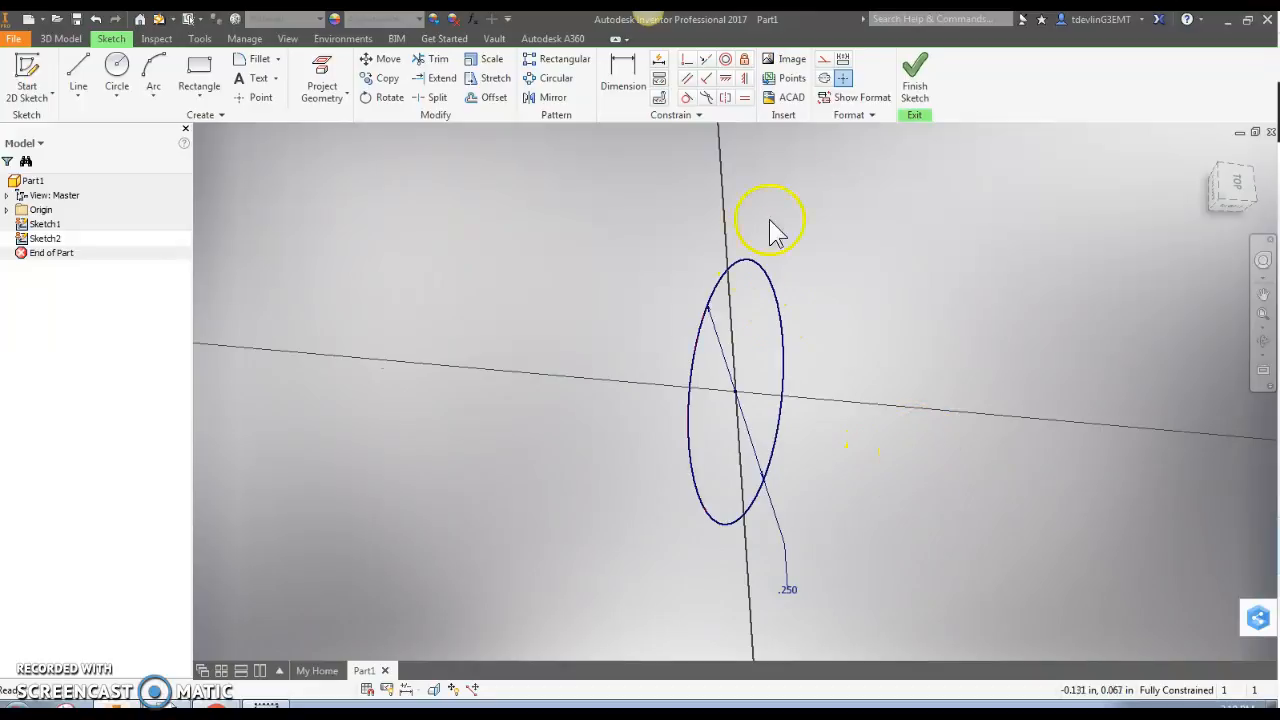
click(322, 80)
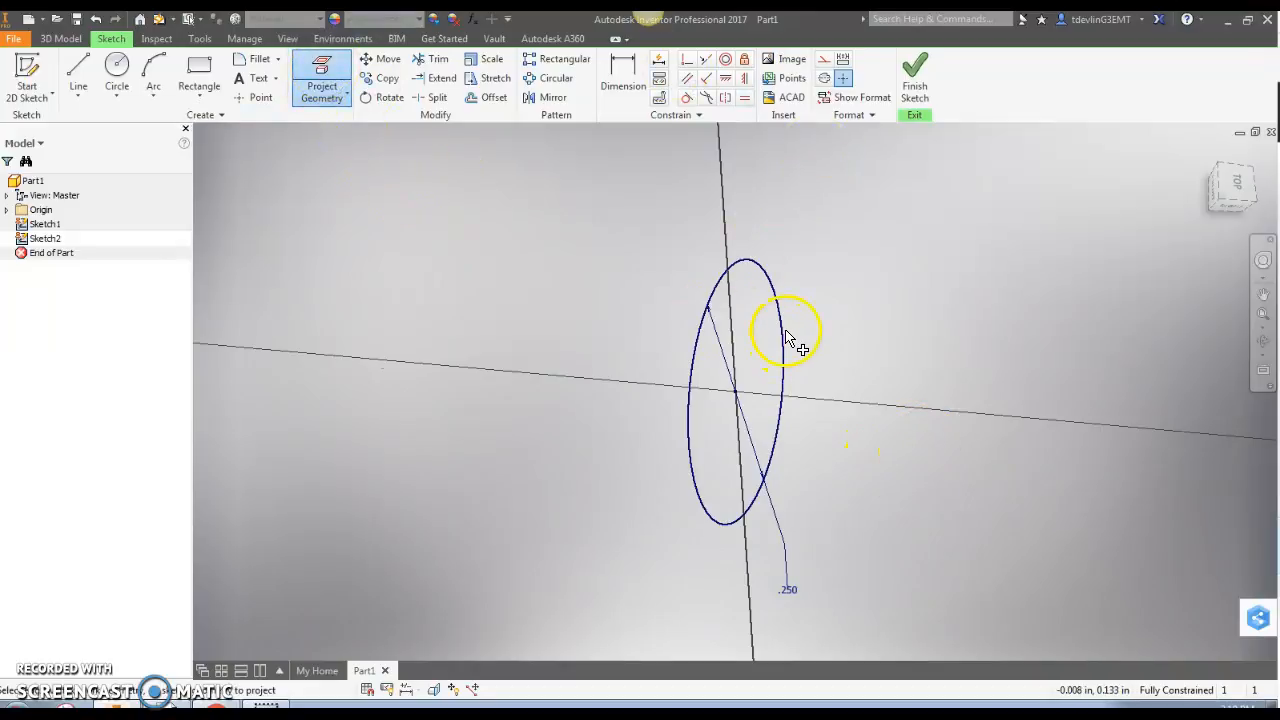
click(786, 345)
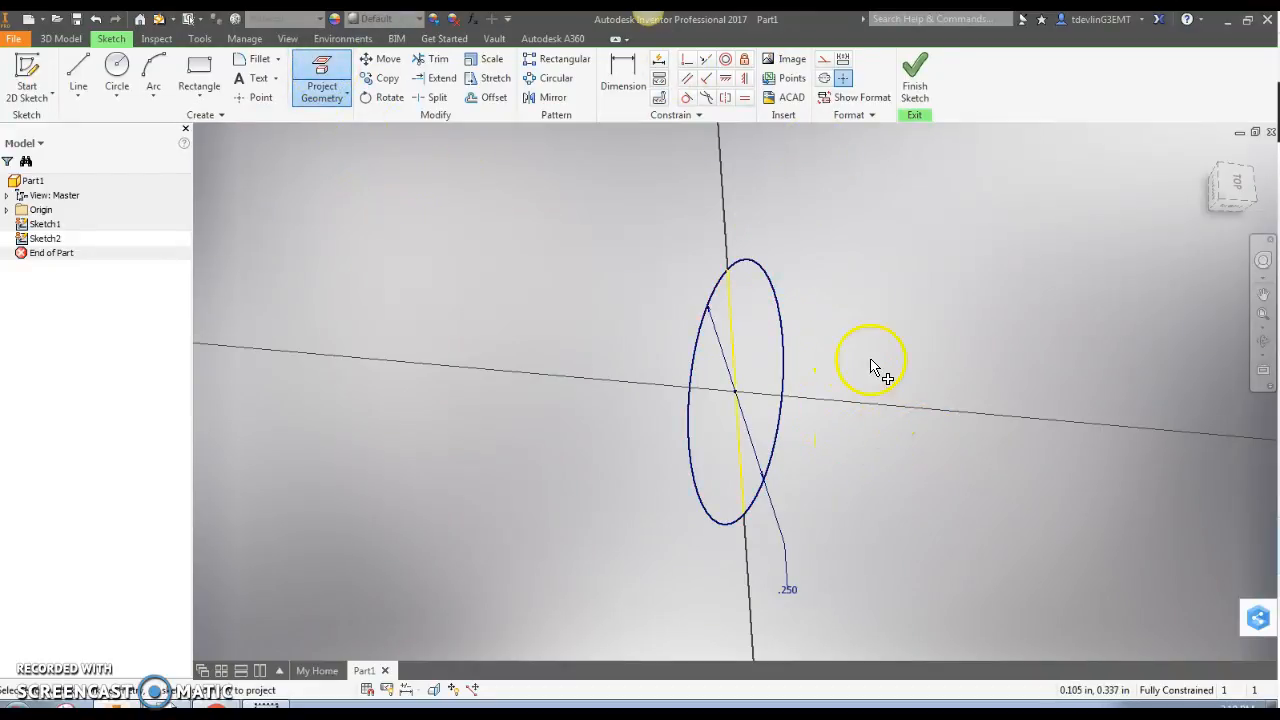
Step: Draw a 3 in line from one end of the projected circle edge, perpendicular to that edge
click(80, 72)
click(727, 270)
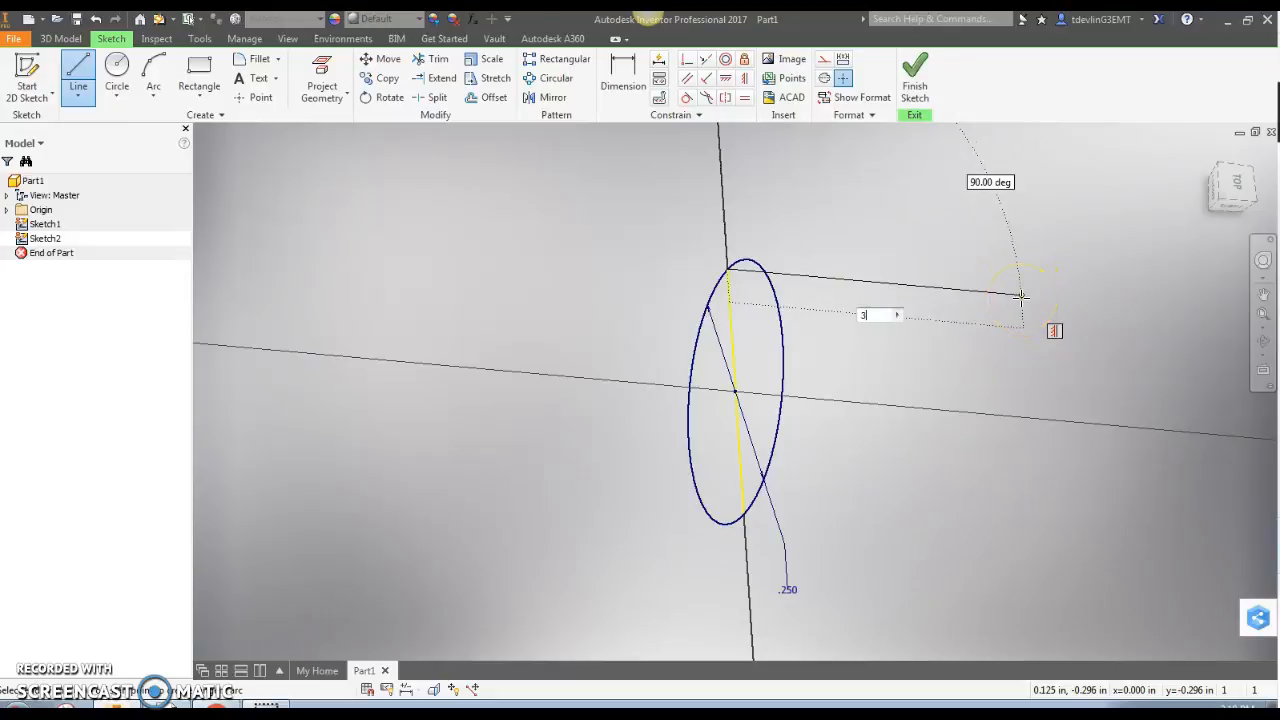
key(Return)
scroll(1021, 297, up, 8)
middle_drag(1021, 297, 729, 371)
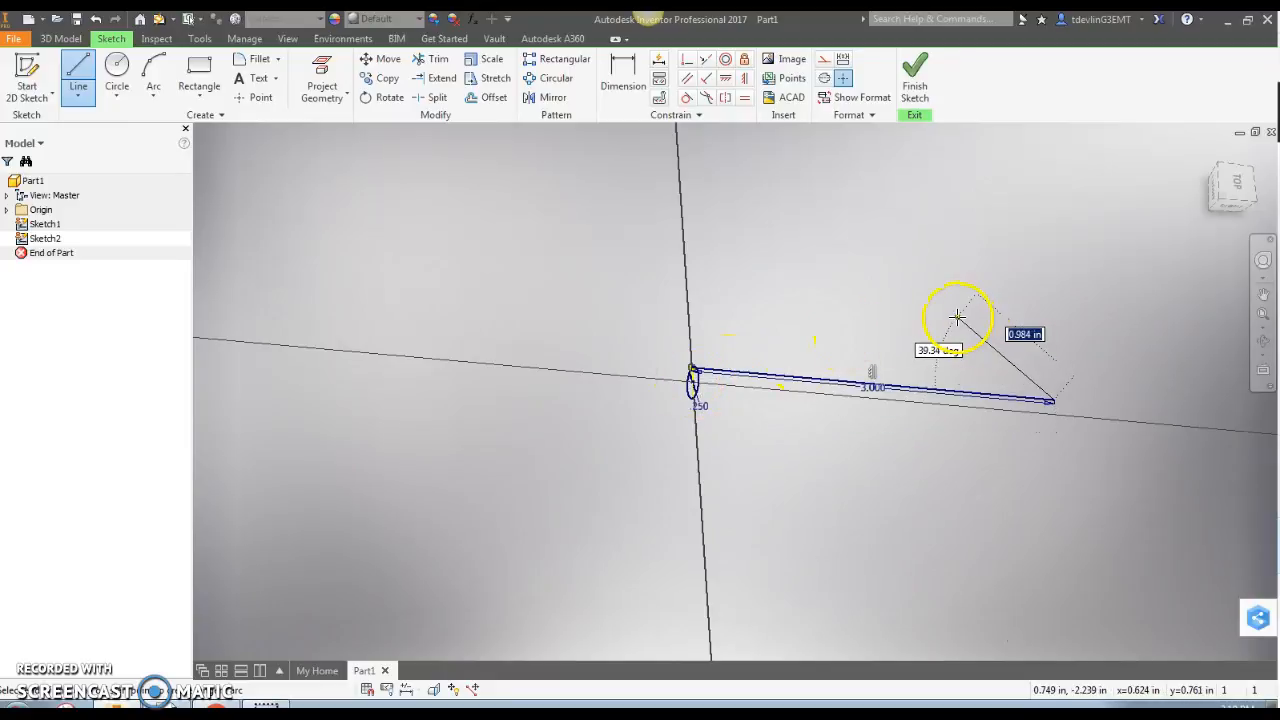
key(Escape)
Step: Draw a three-point arc with a radius of about 1.08 in from the far end of the 3 in line, tangent to it
click(153, 72)
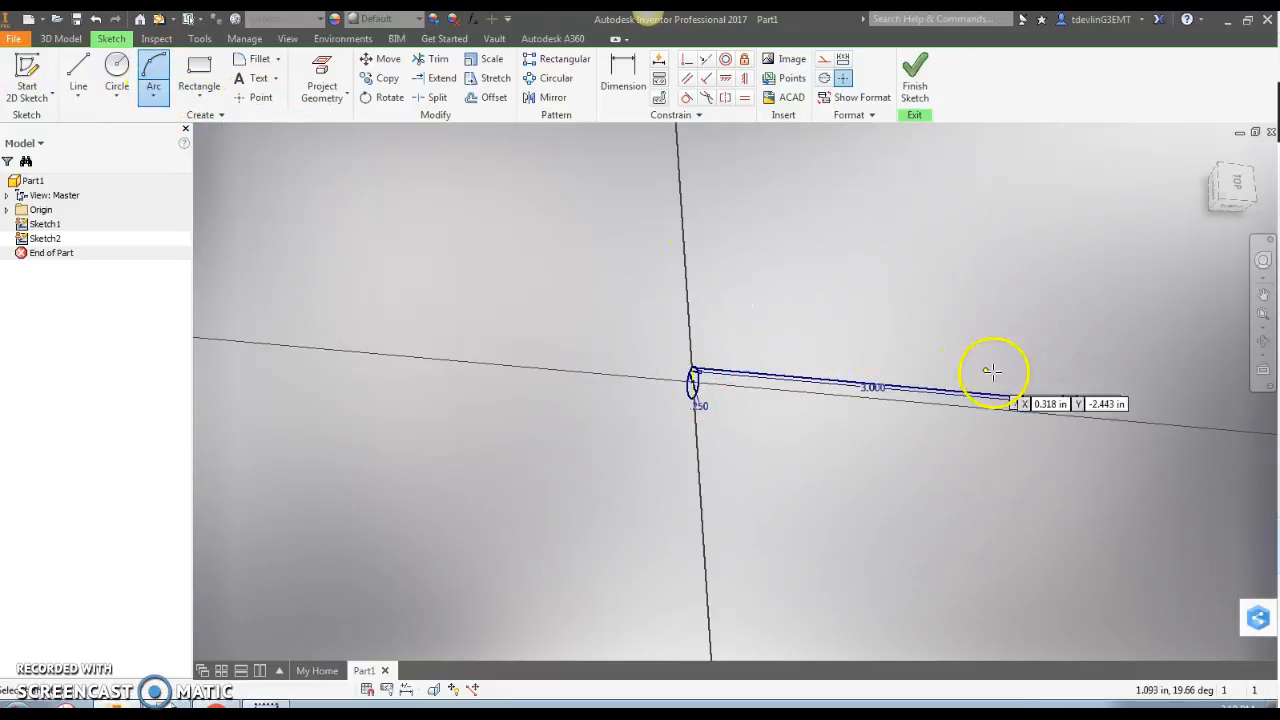
click(1052, 396)
click(1145, 200)
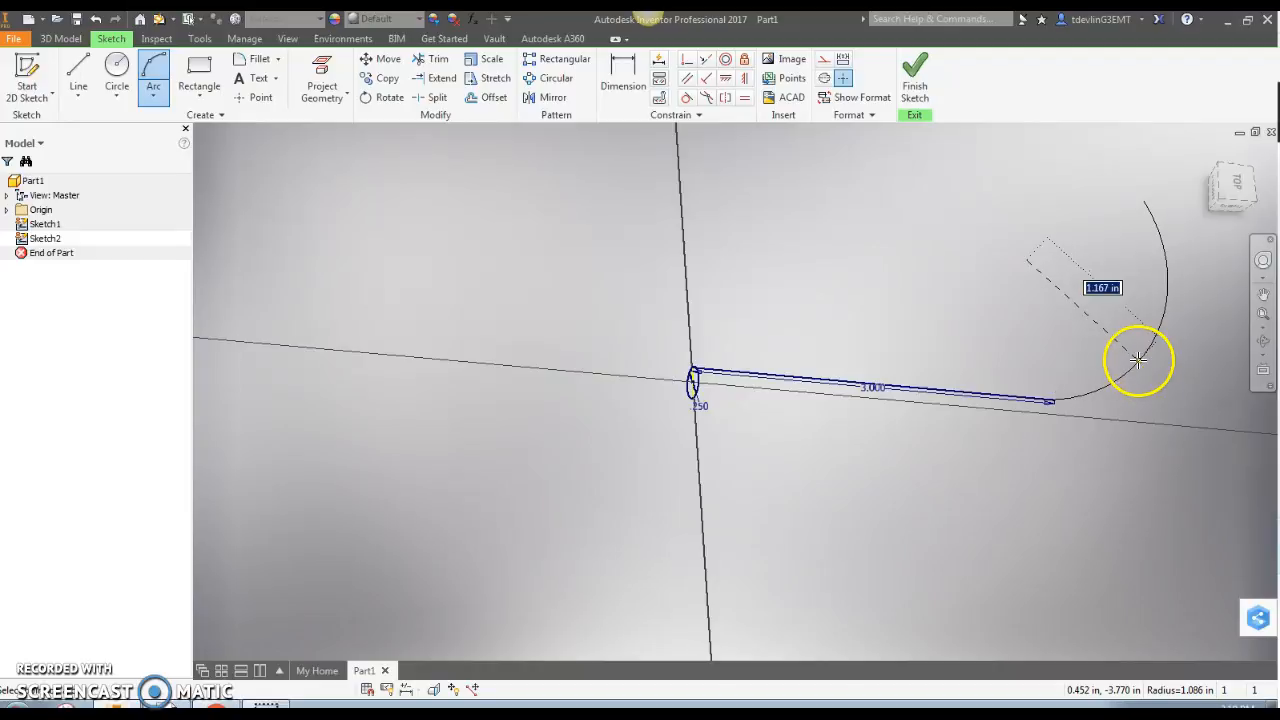
click(1141, 372)
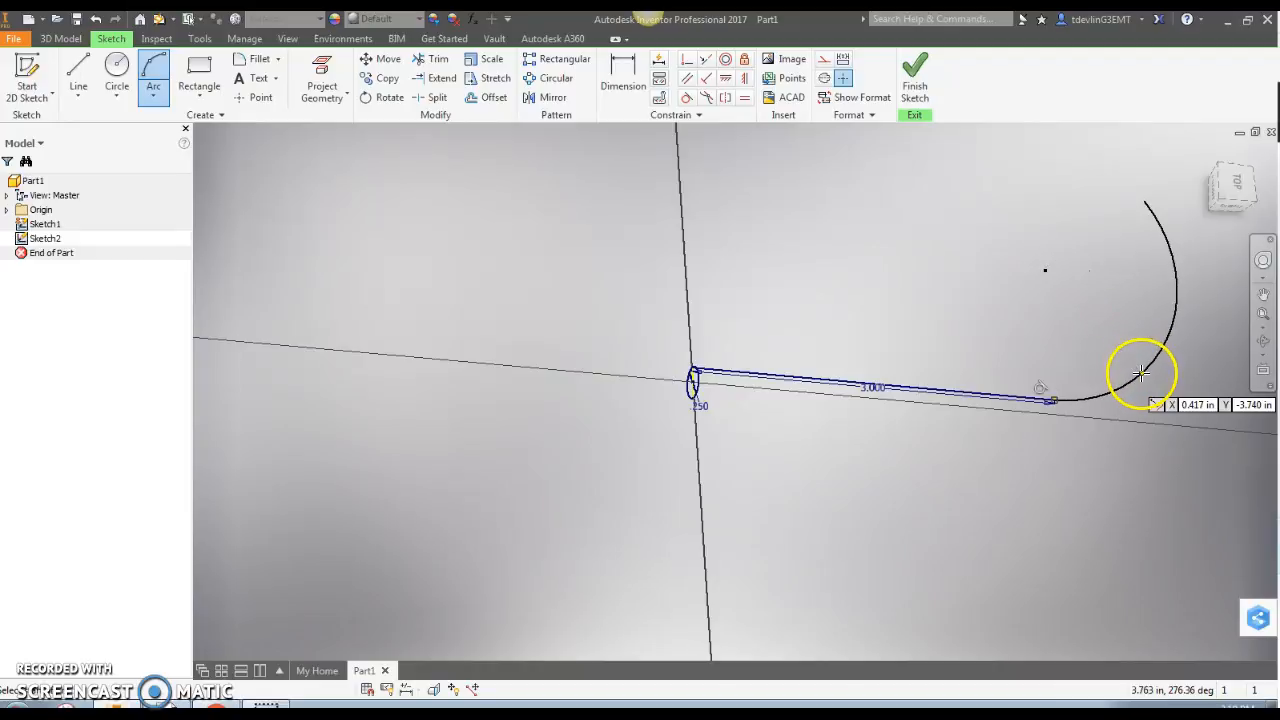
Step: Draw a slanted straight line continuing from the arc's free end, angled back towards the circle side
click(80, 75)
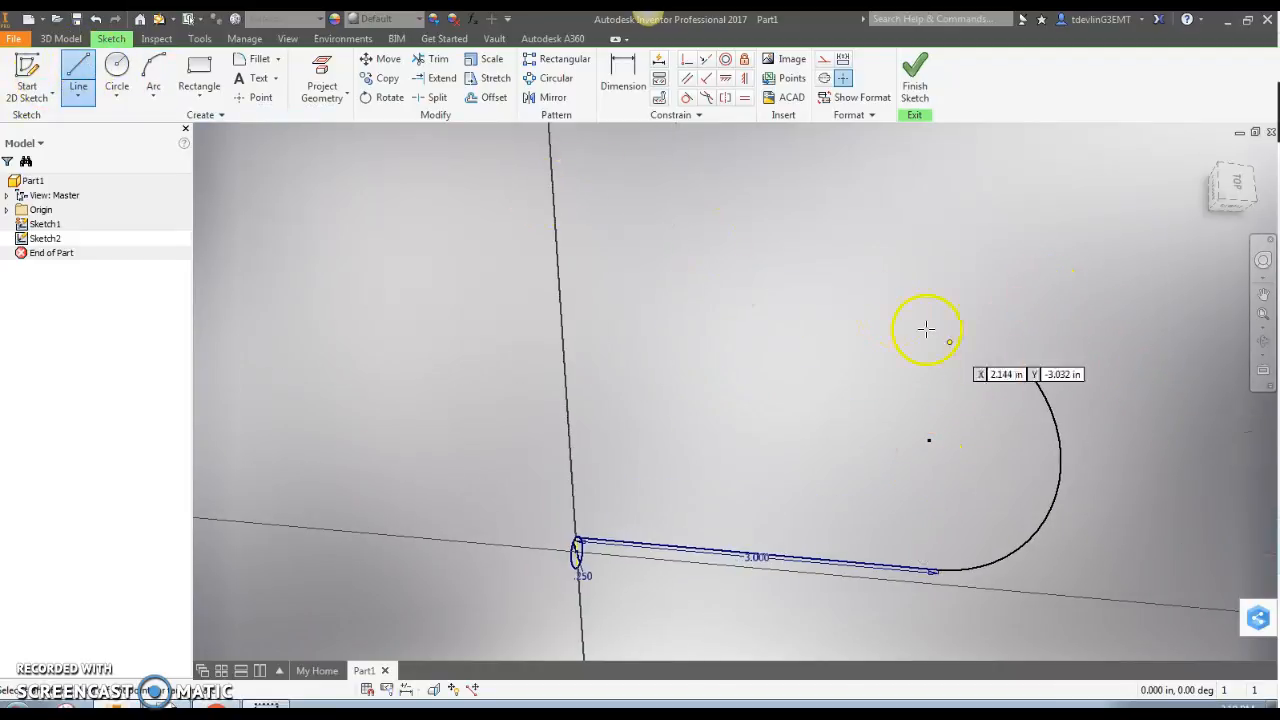
click(1029, 370)
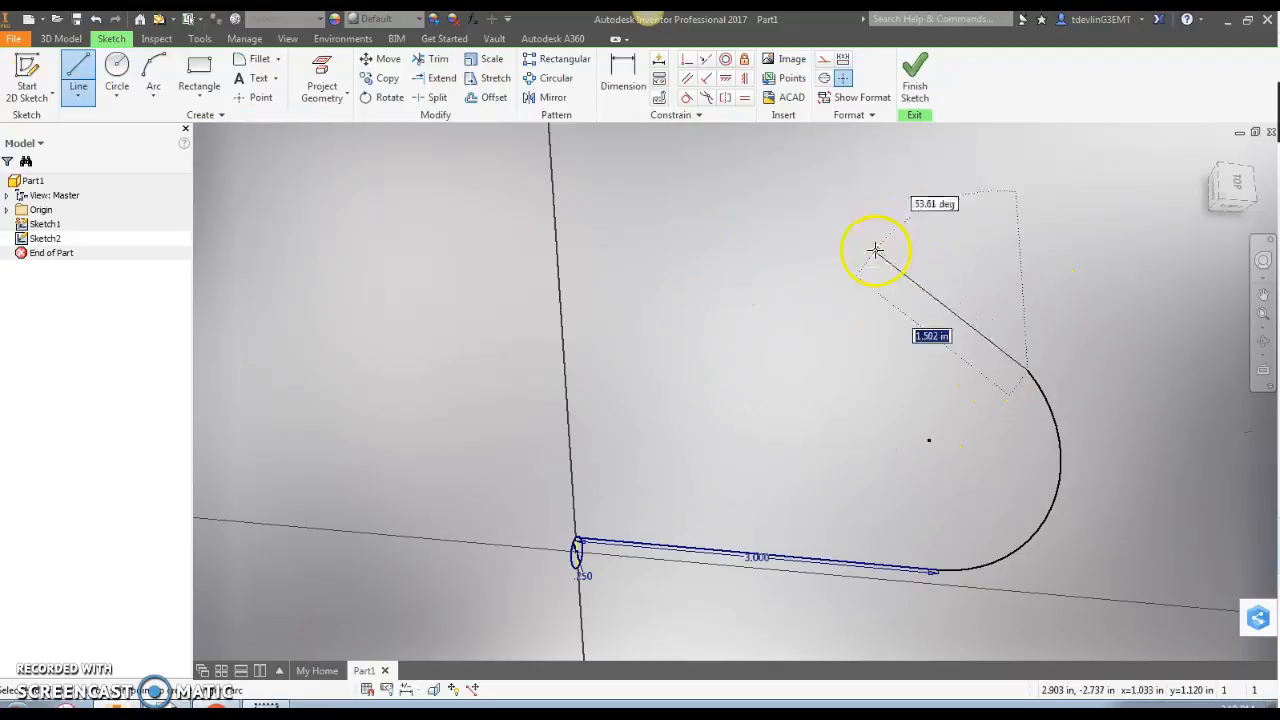
click(915, 228)
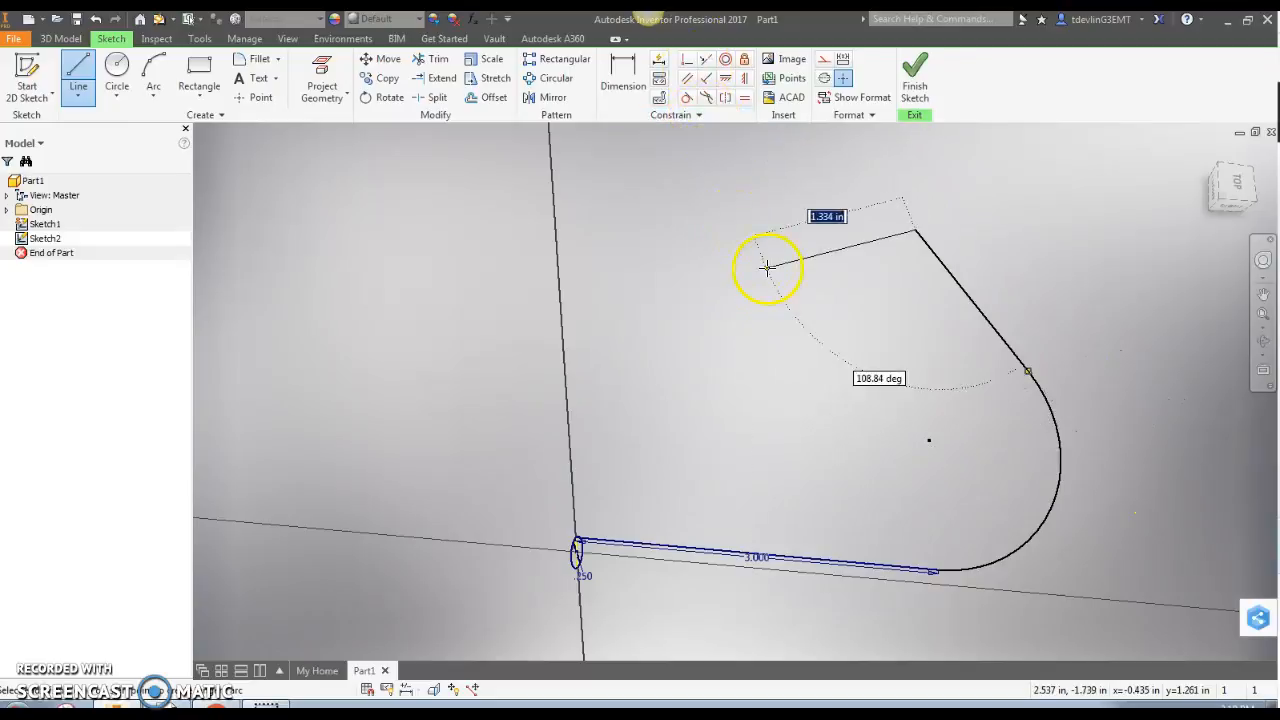
key(Escape)
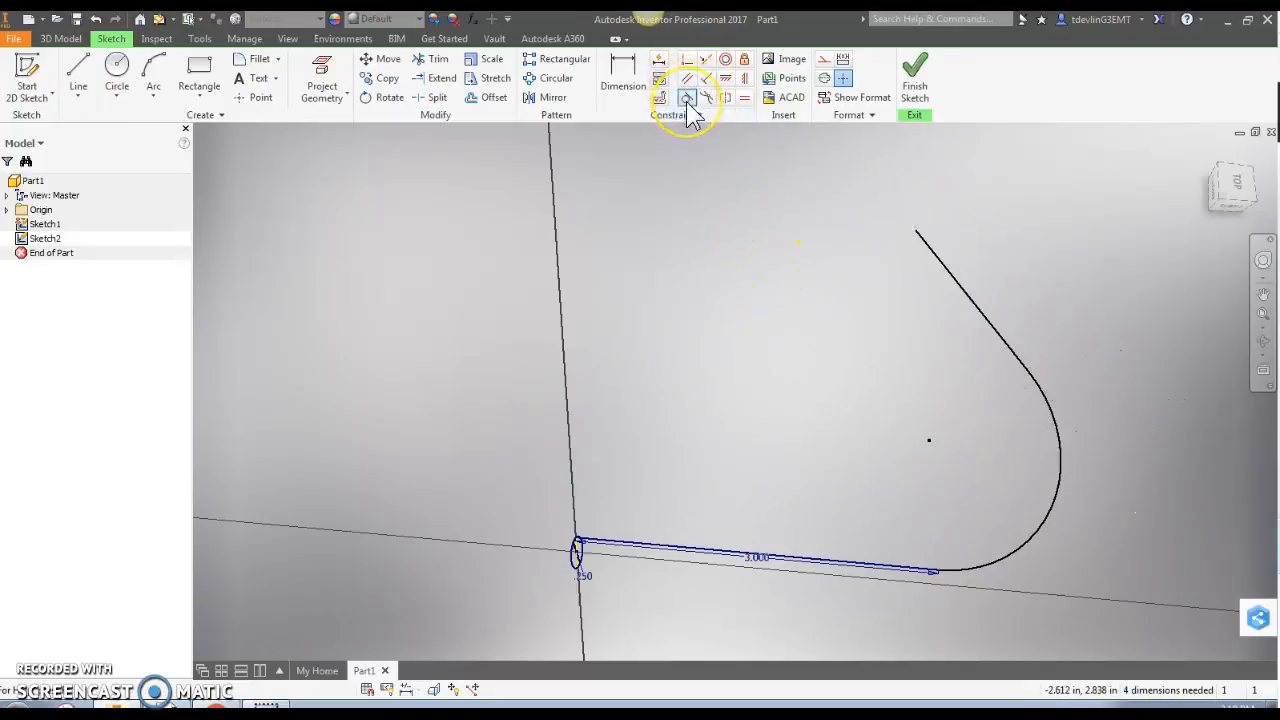
Step: Apply a tangent constraint between the slanted line and the arc
click(687, 99)
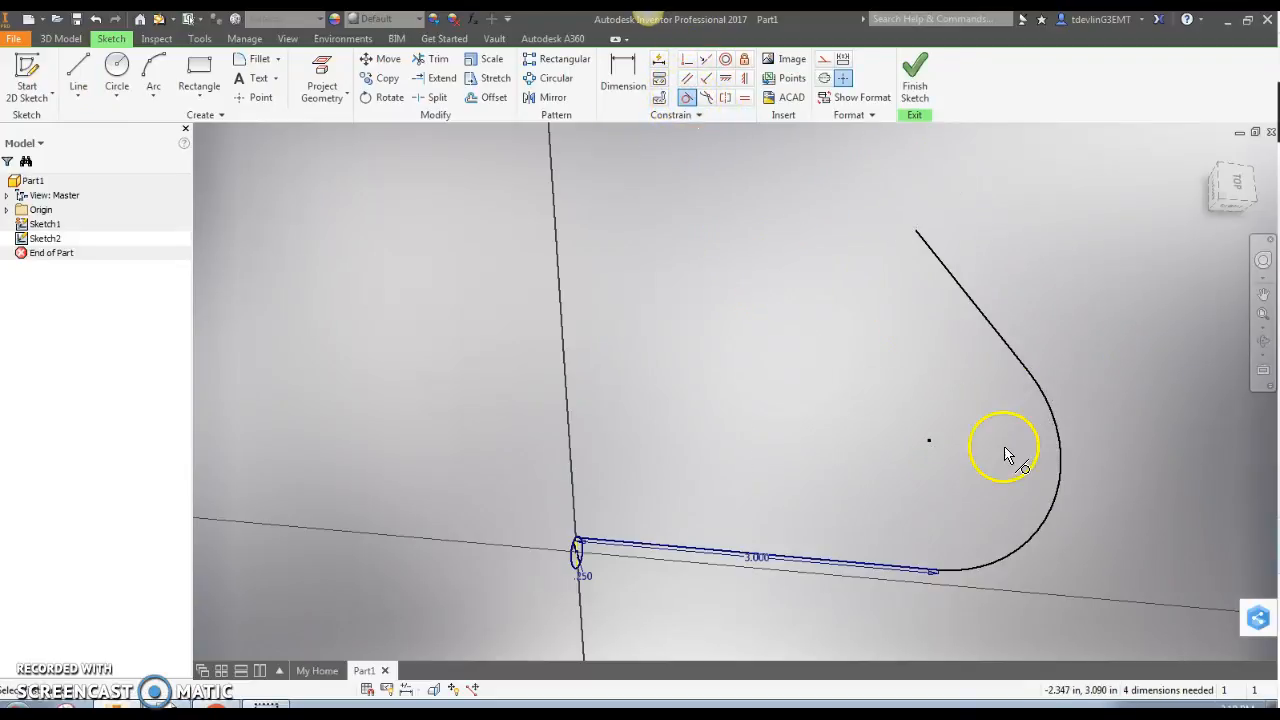
click(1010, 350)
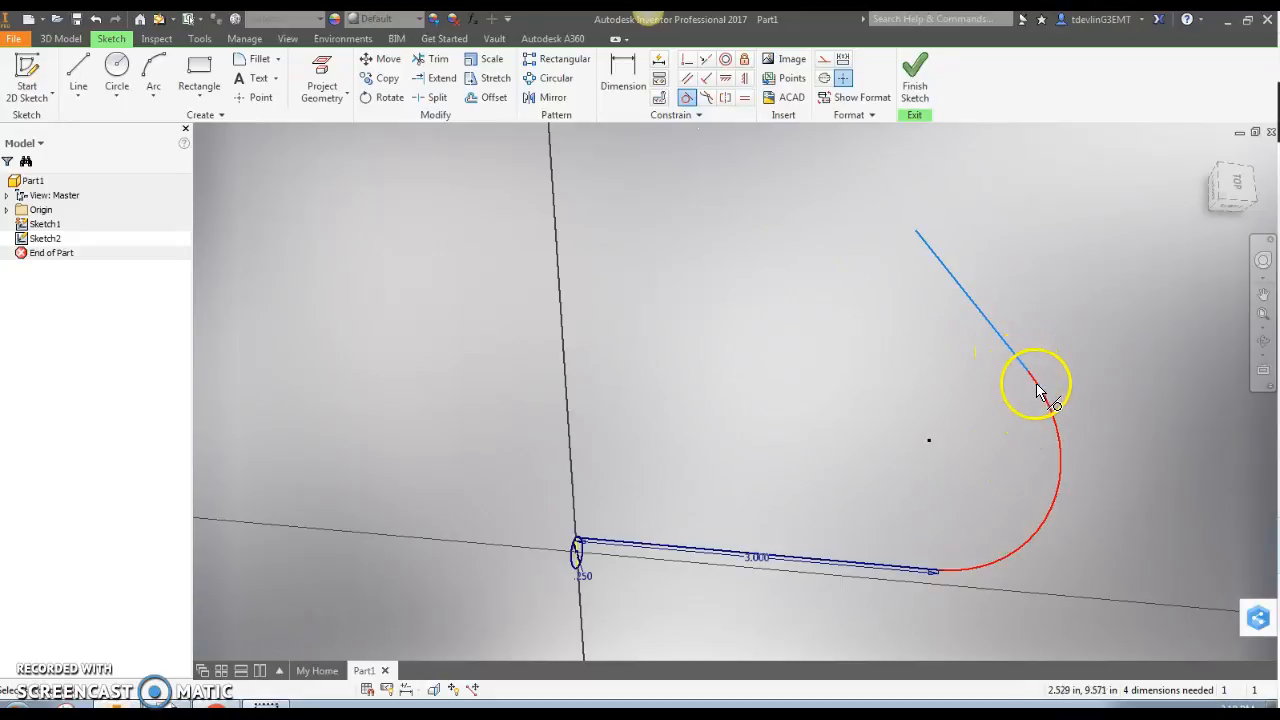
click(1041, 392)
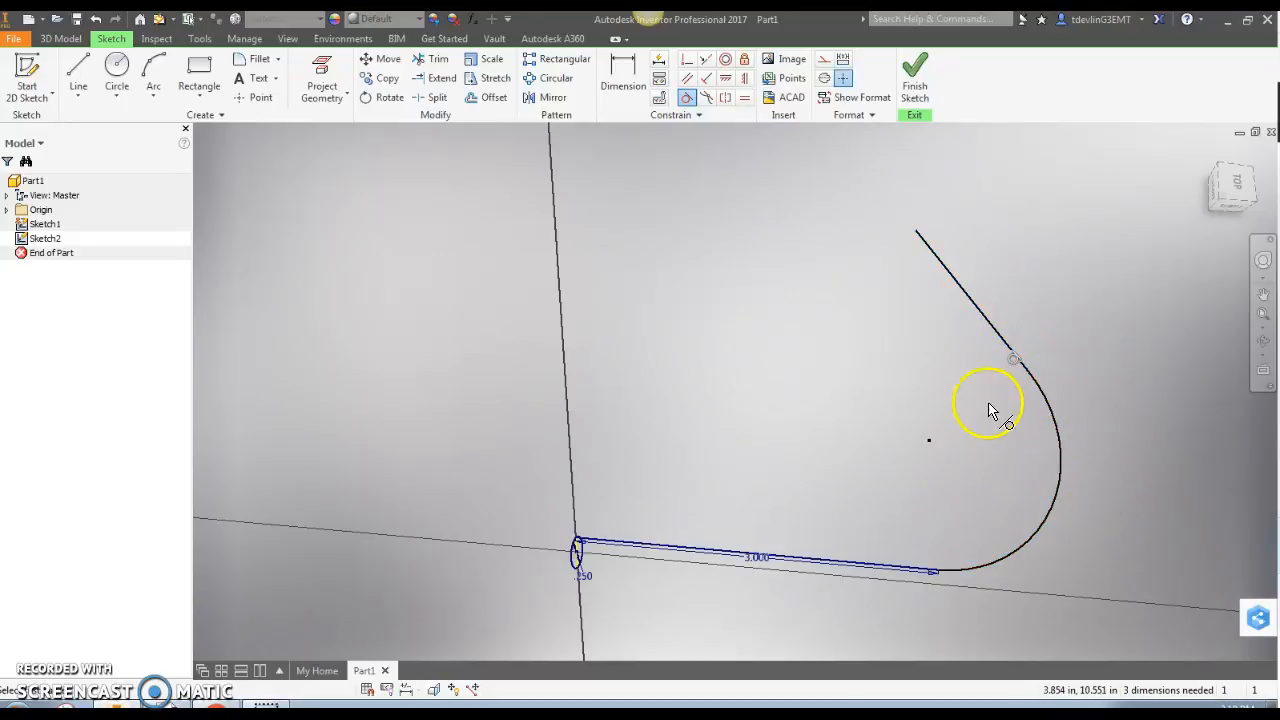
Step: Make the slanted line perpendicular to the 3 in line
mouse_move(943, 423)
shift+middle_down()
mouse_move(897, 451)
mouse_move(916, 415)
shift+middle_up()
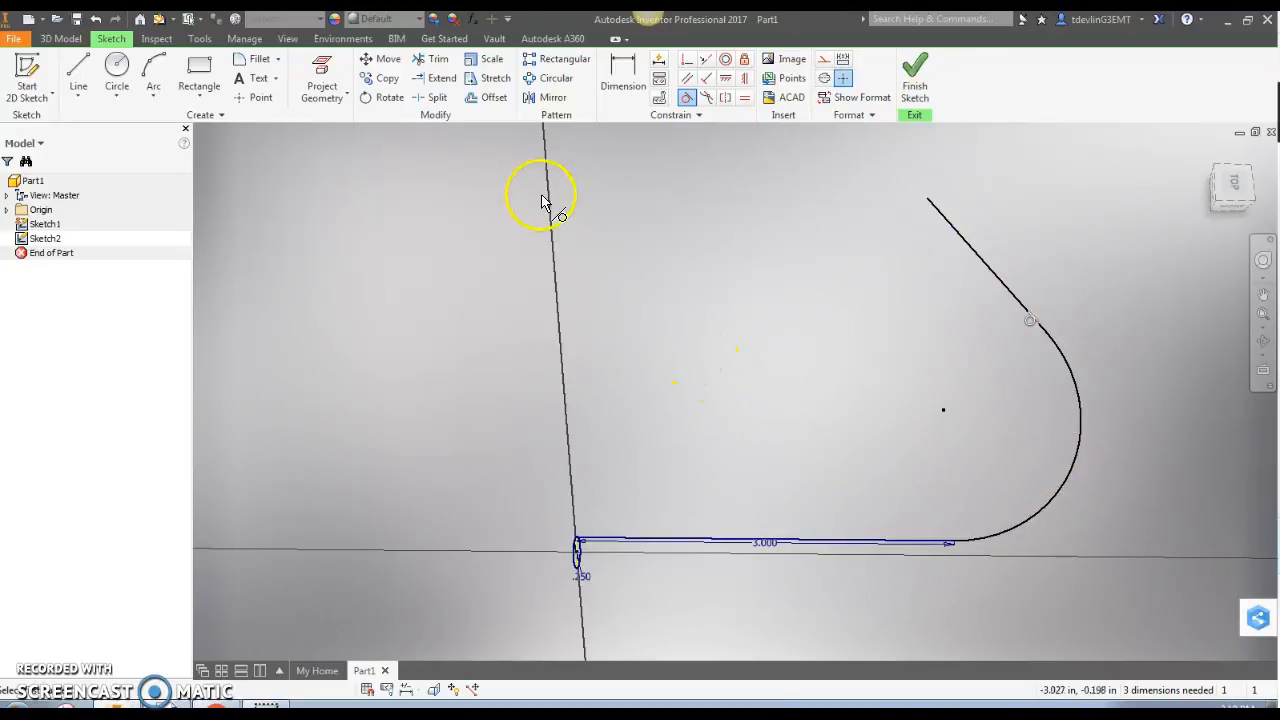
click(710, 78)
click(1012, 293)
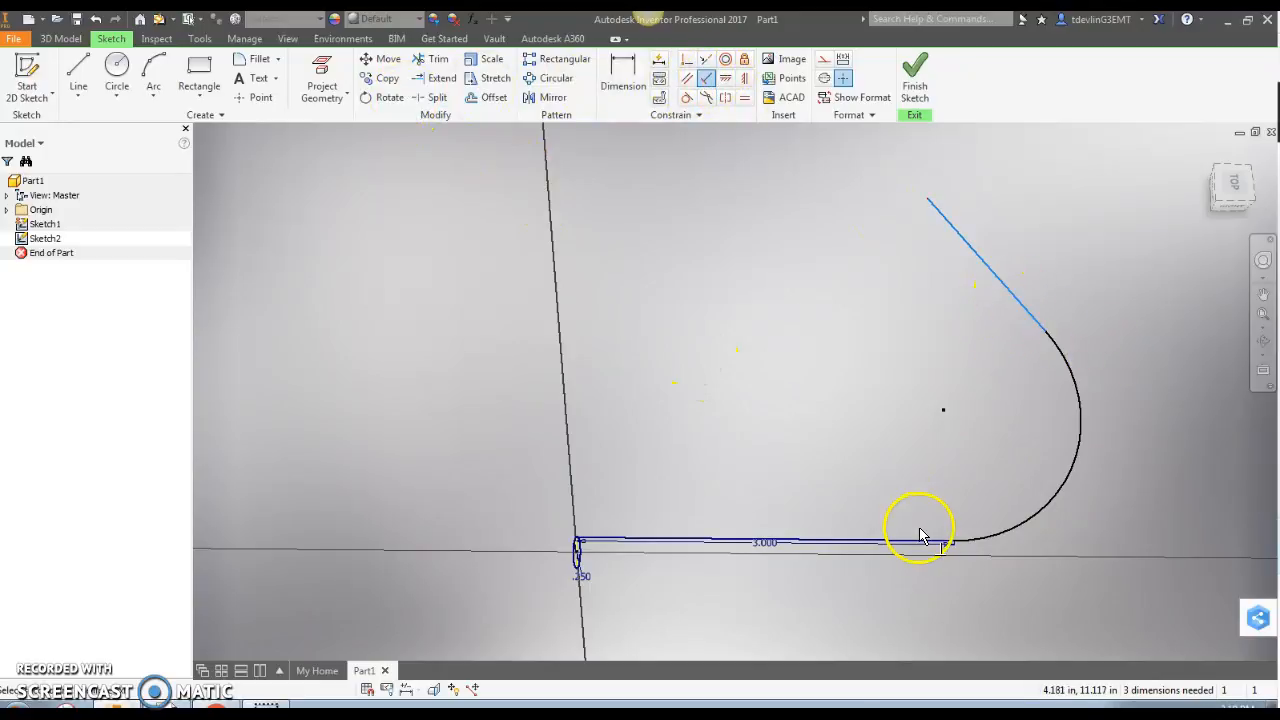
click(914, 541)
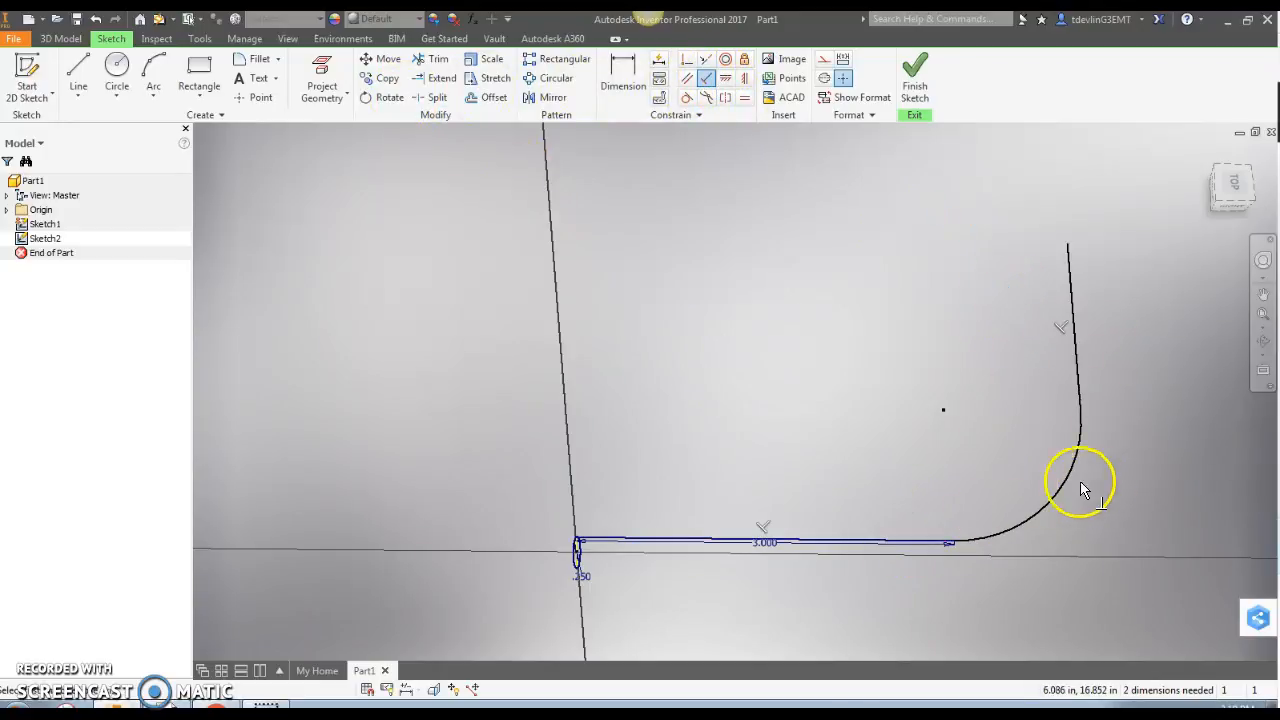
Step: Dimension the arc's radius and set it to 0.25 in
click(620, 75)
click(1080, 457)
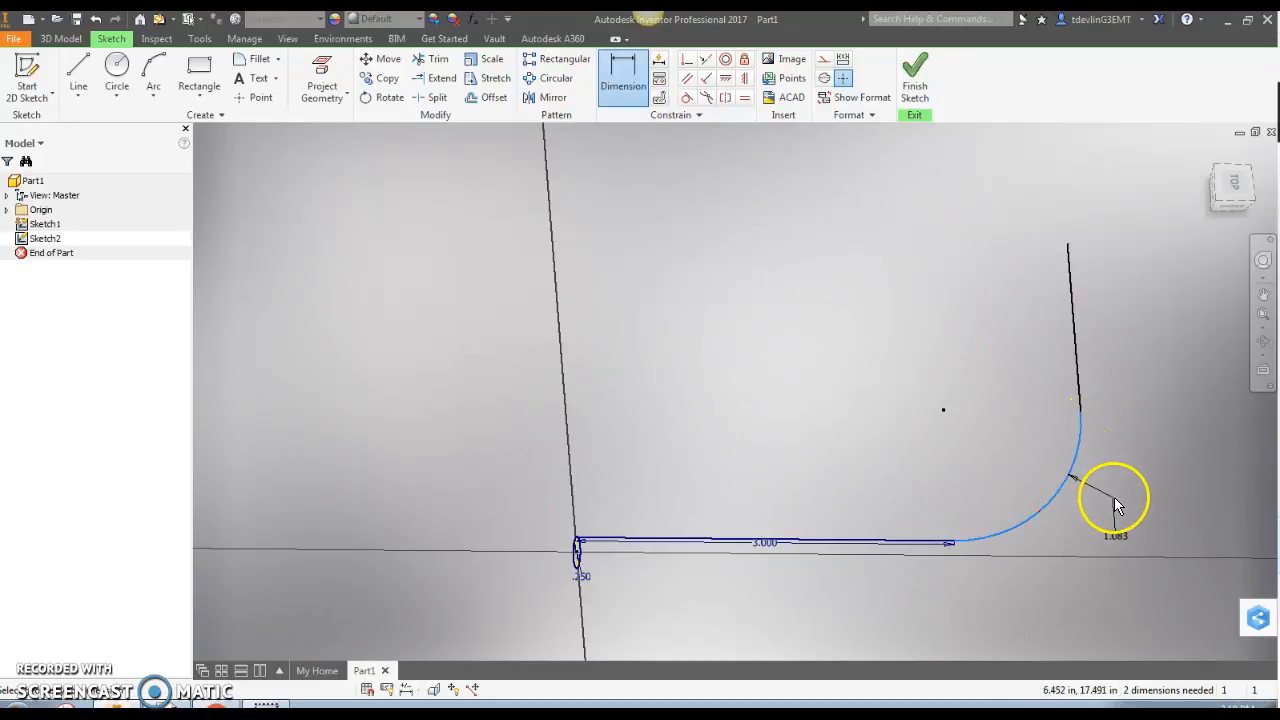
click(1112, 512)
key(Return)
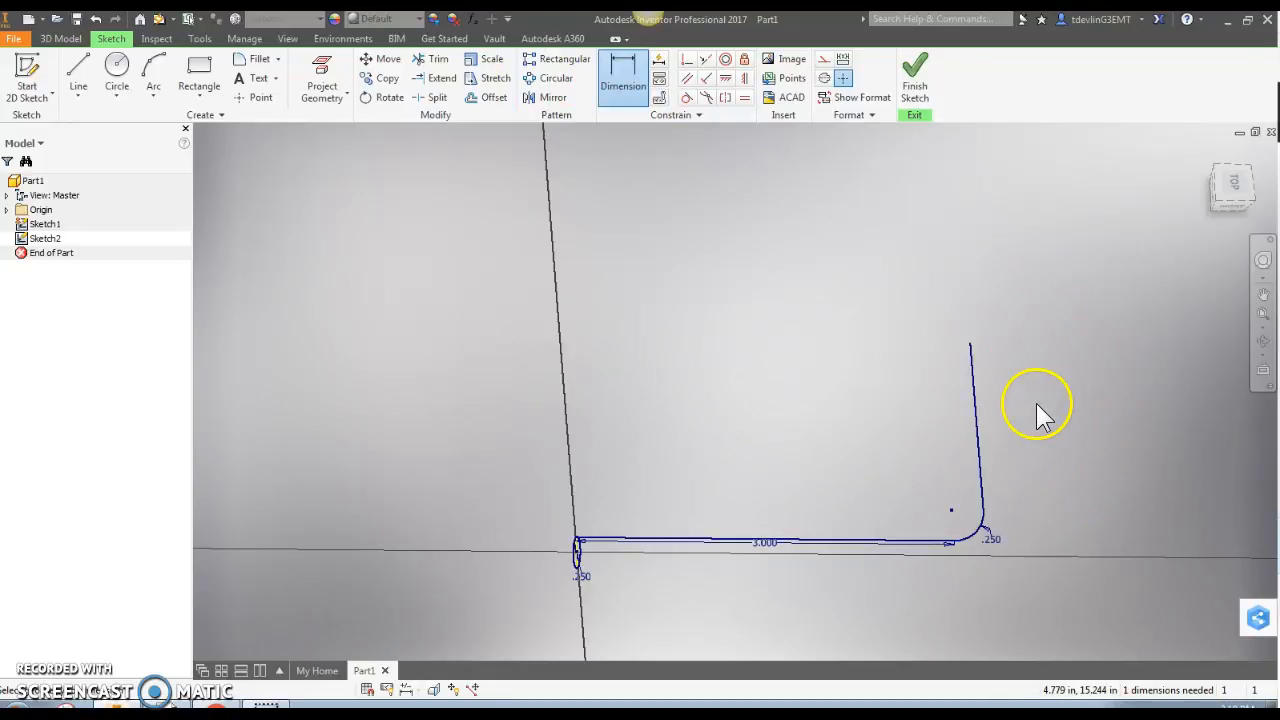
Step: Draw a line from the side line's free end, parallel to the 3 in line, stopping short of the sketch axis through the circle
scroll(843, 466, down, 3)
scroll(802, 523, up, 3)
middle_drag(802, 523, 783, 324)
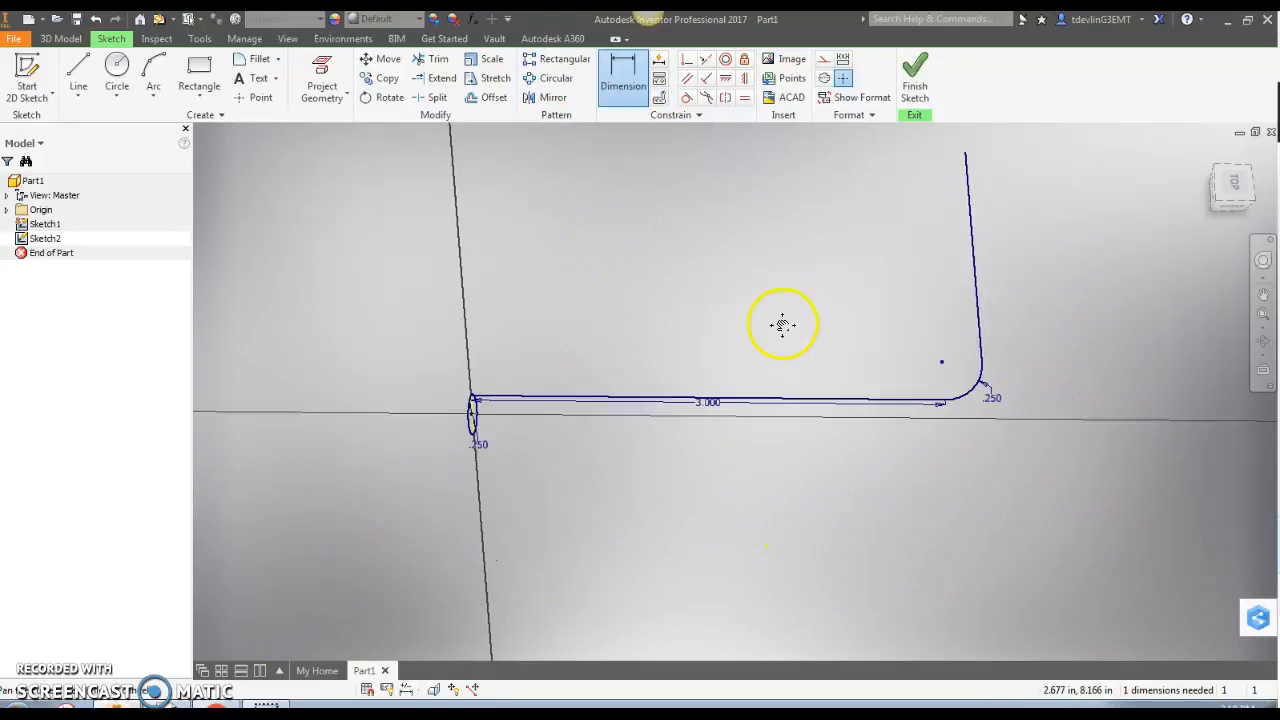
middle_drag(885, 381, 897, 468)
middle_drag(866, 289, 831, 380)
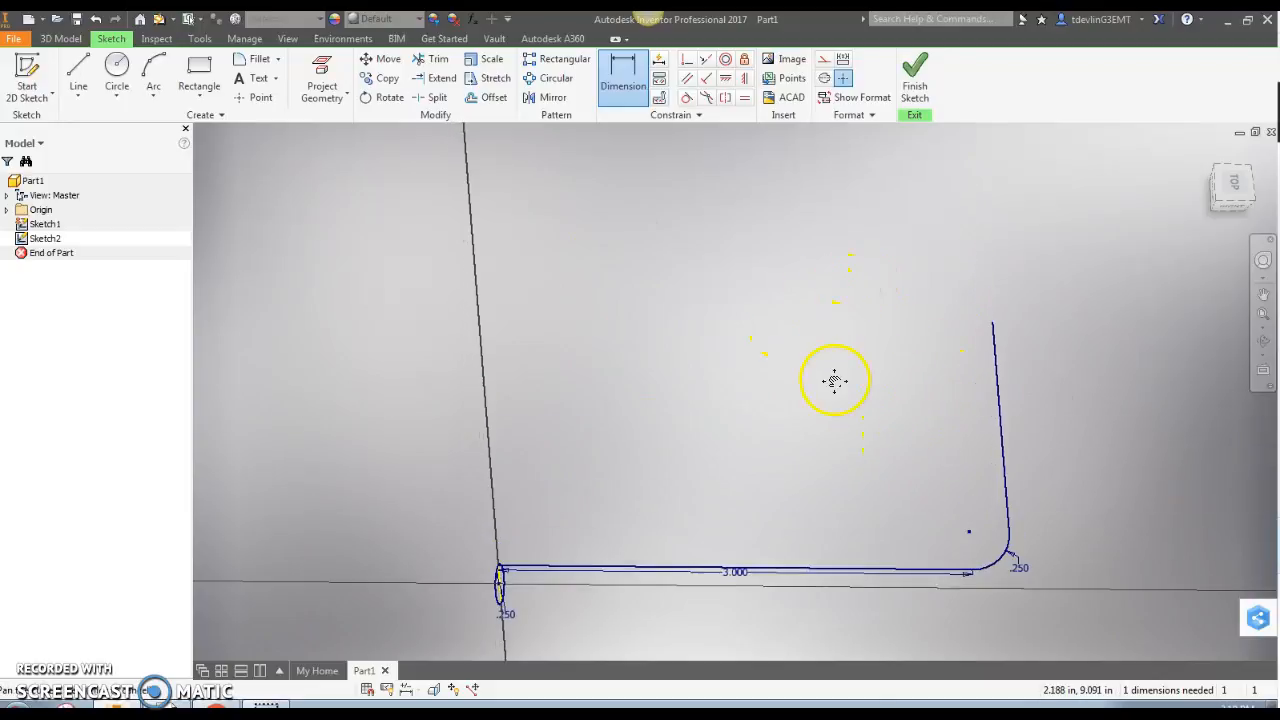
click(80, 68)
click(993, 324)
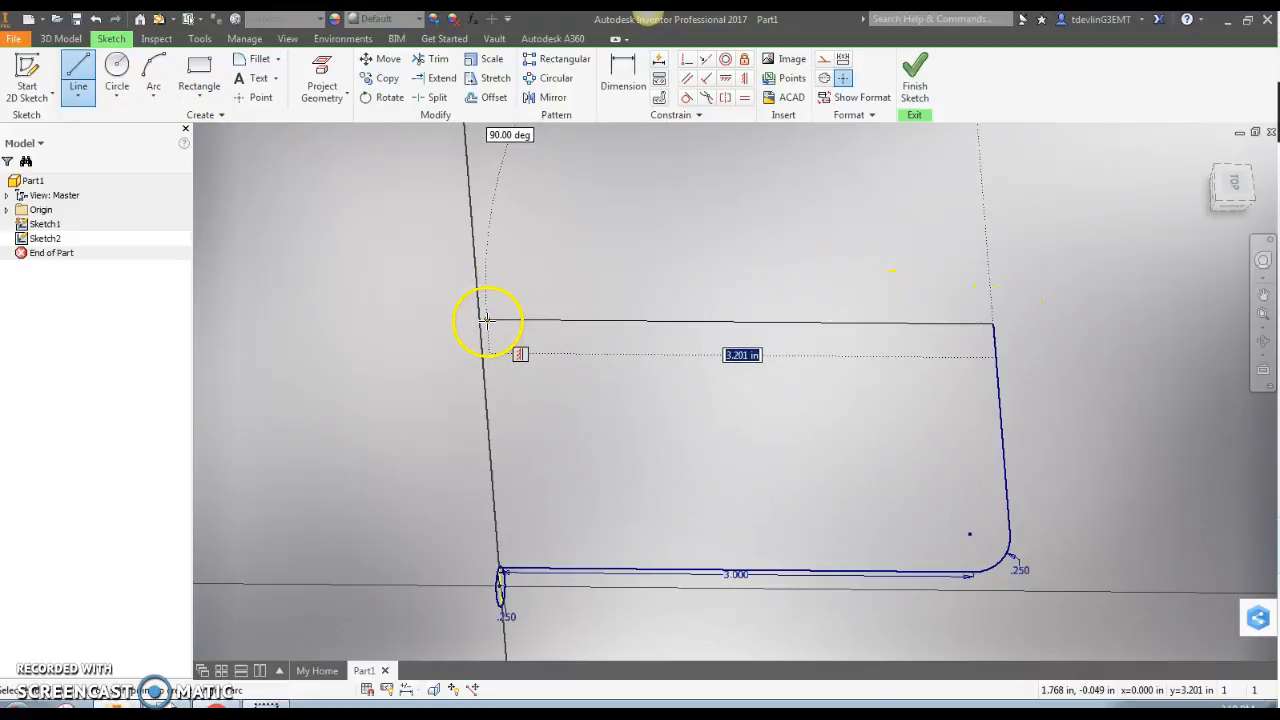
click(550, 319)
right_click(907, 255)
click(966, 254)
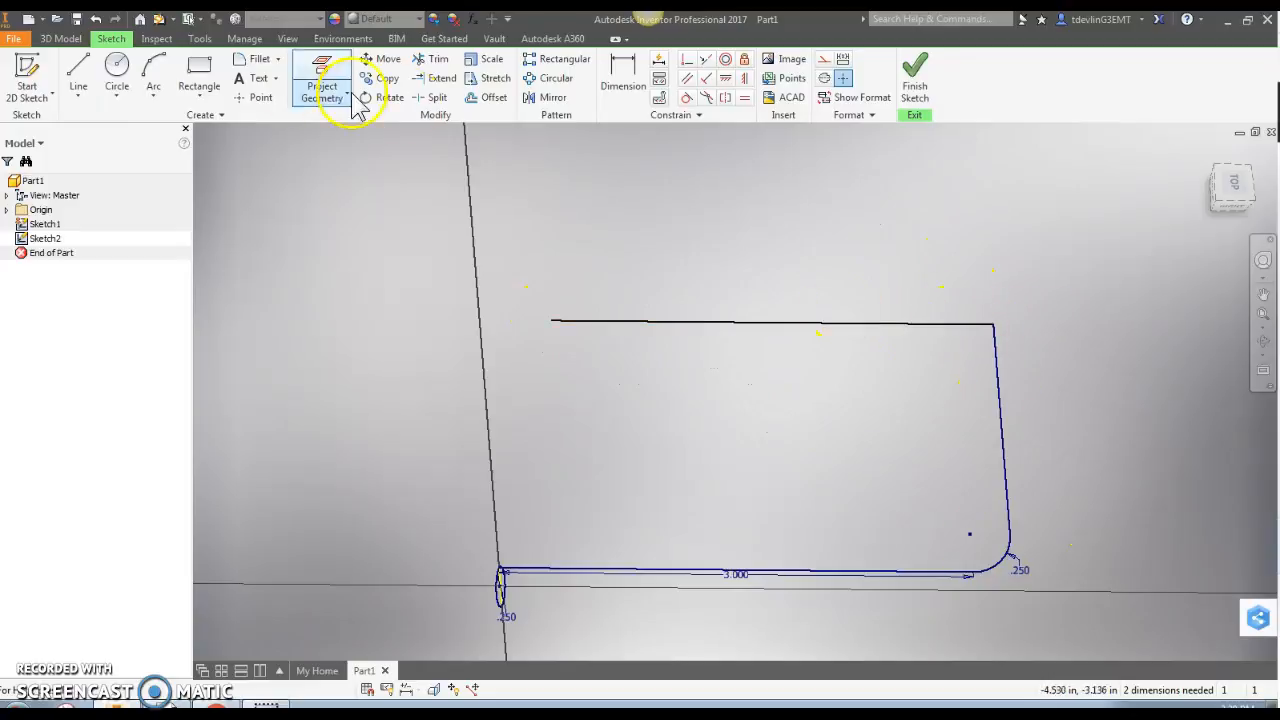
Step: Round the corner between the new line and the side line with a 0.25 in sketch fillet
click(256, 58)
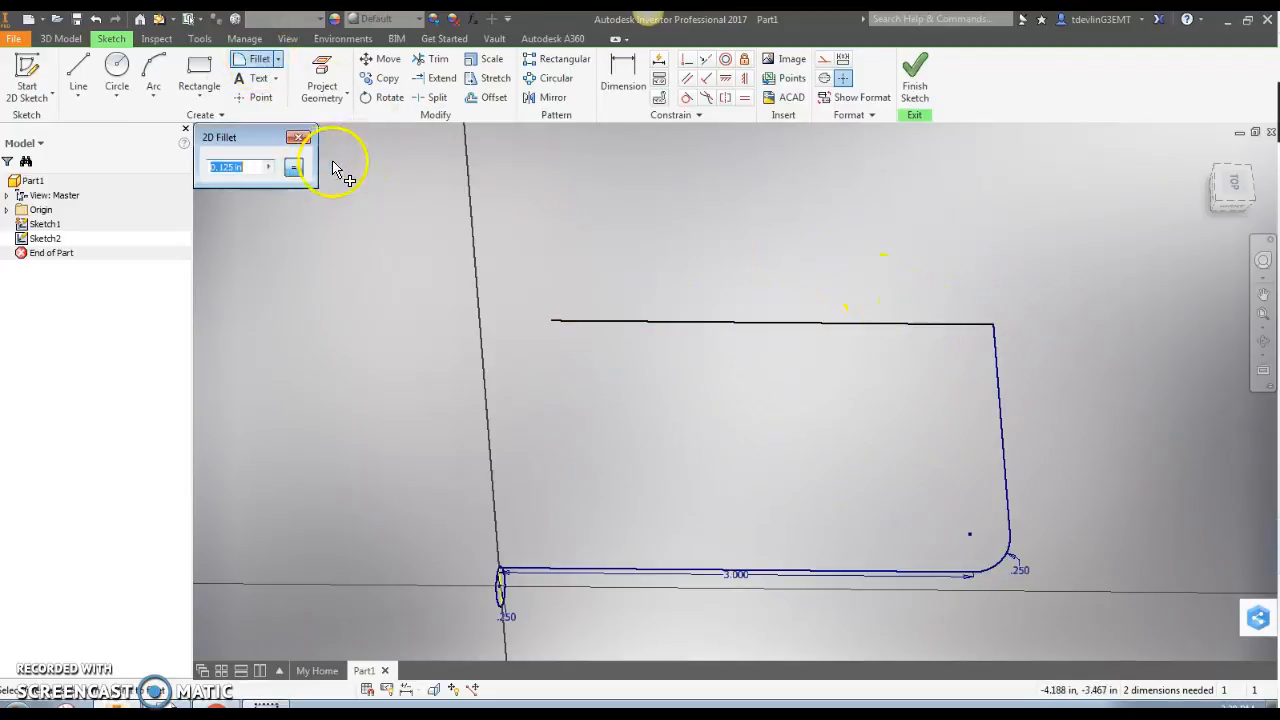
click(962, 323)
click(996, 350)
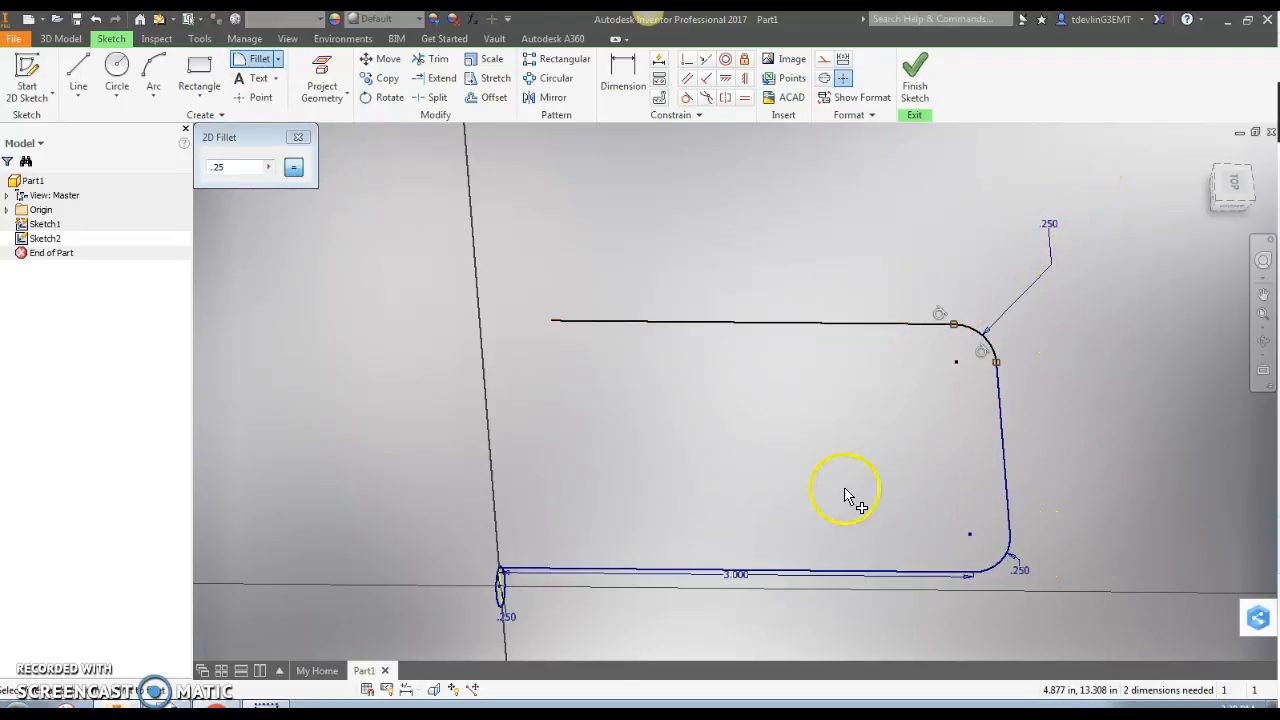
Step: Align the free end of the line opposite the 3 in line with the sketch origin using a Horizontal constraint, and finish the sketch
shift+middle_drag(619, 443, 654, 461)
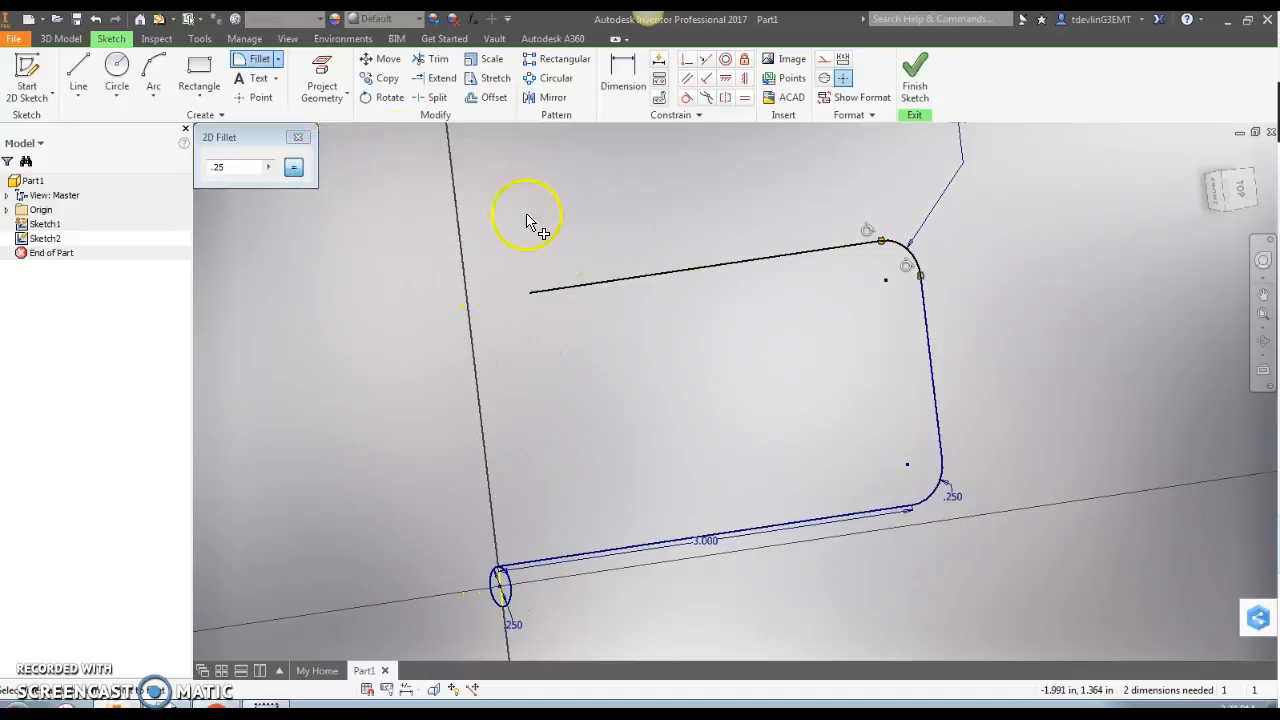
click(298, 137)
click(743, 79)
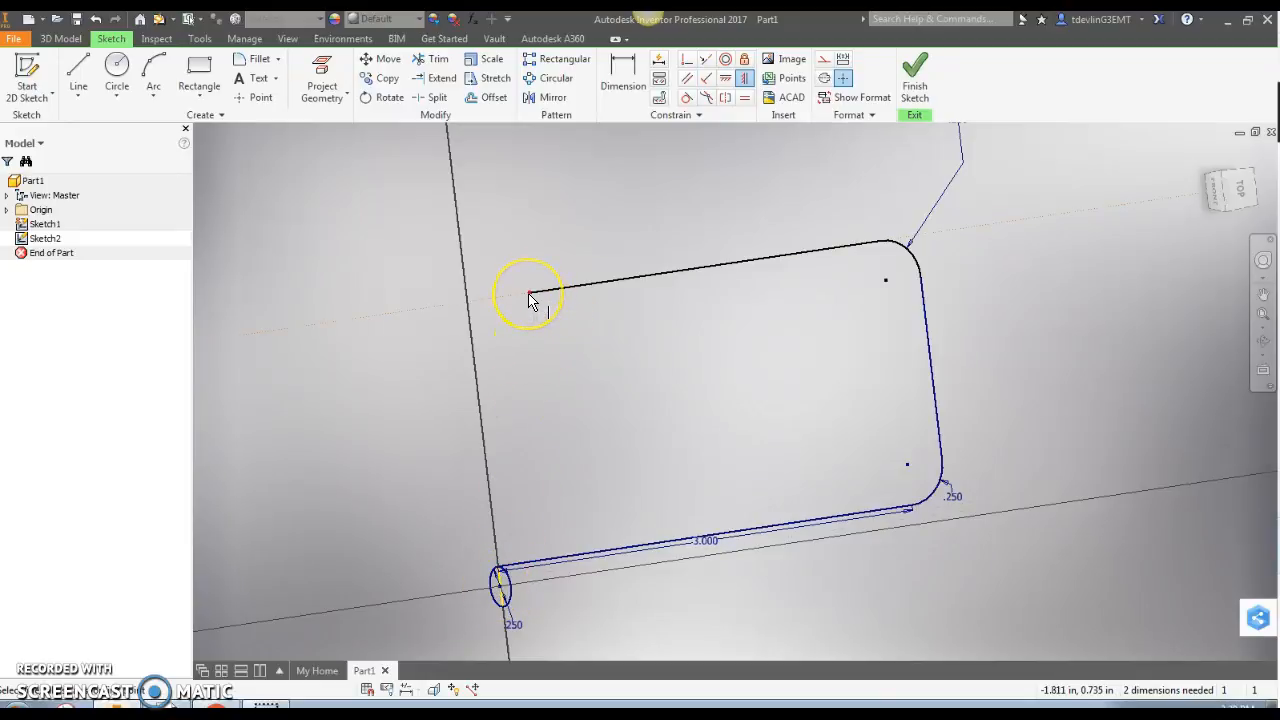
click(553, 320)
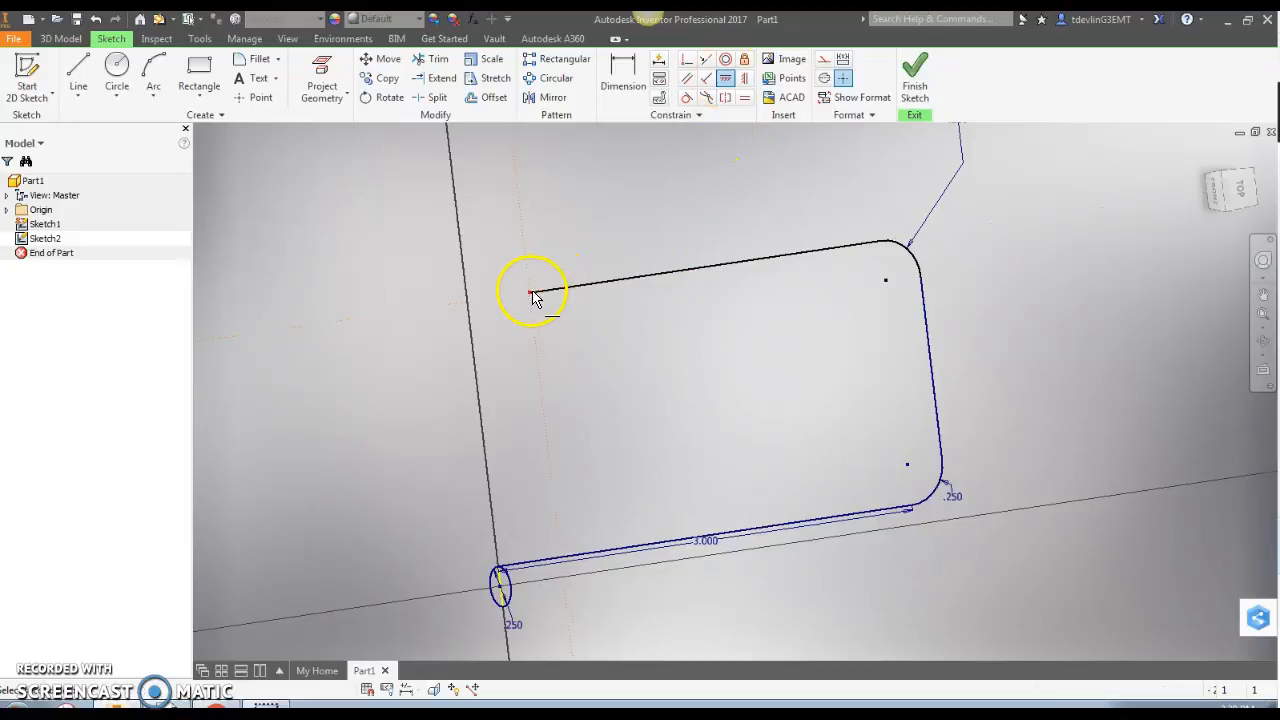
click(500, 589)
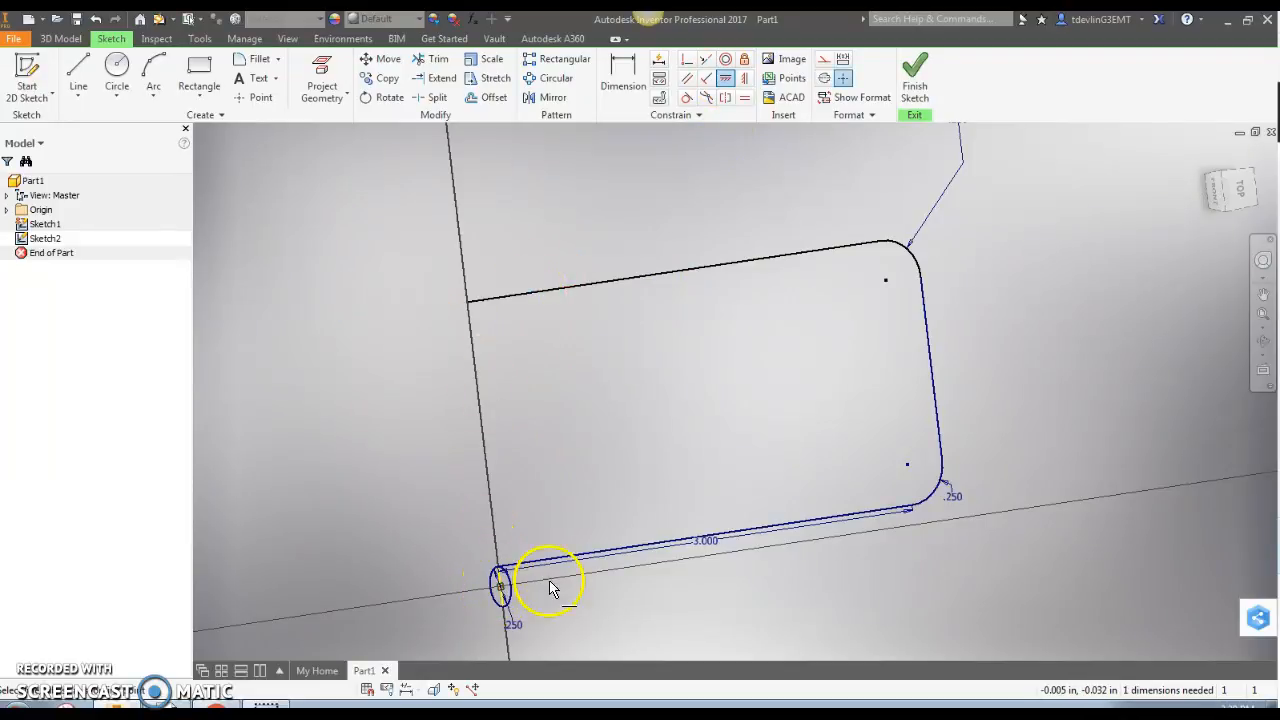
click(915, 82)
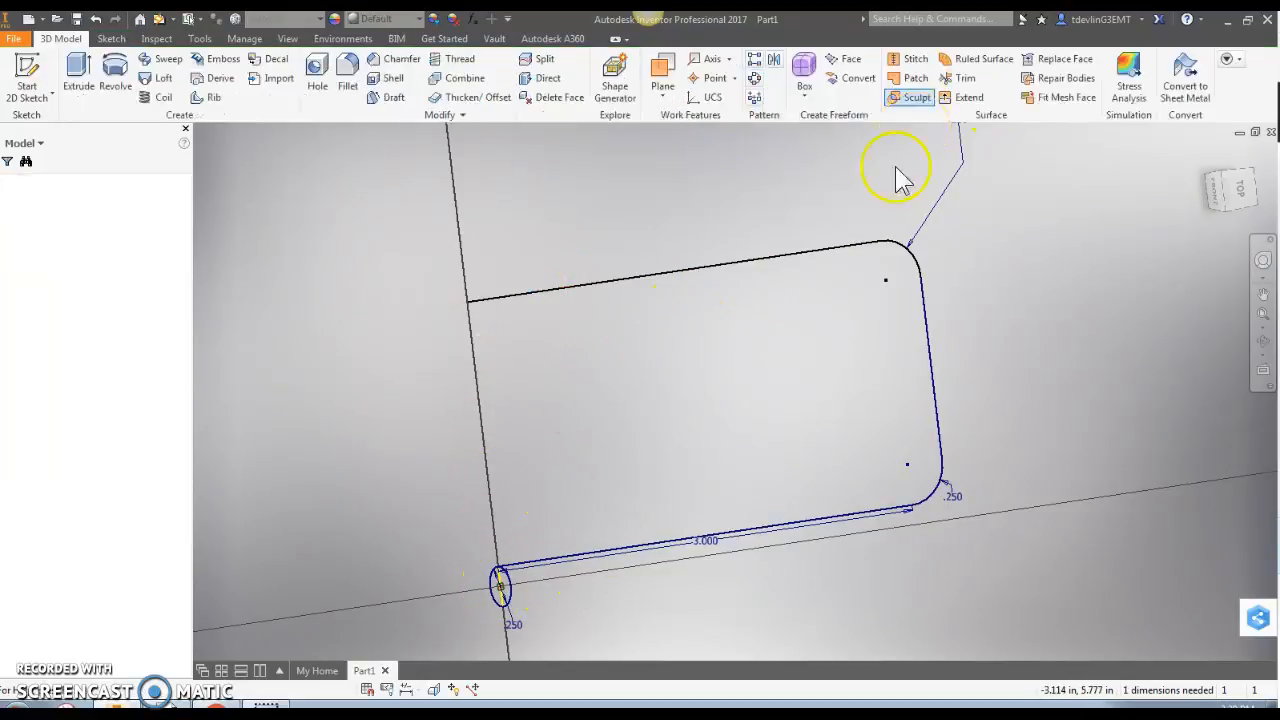
Step: Sweep the circular profile along the rounded path as a solid, with path orientation and 0 taper and twist
click(162, 60)
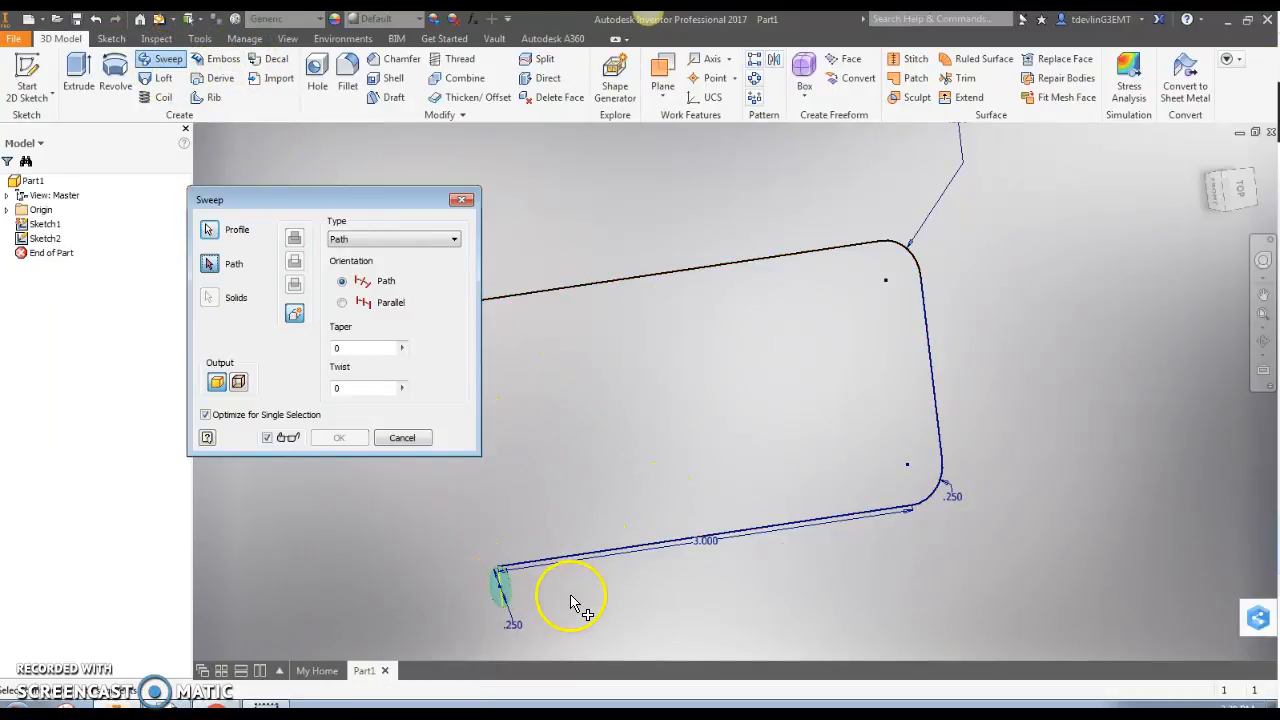
click(600, 557)
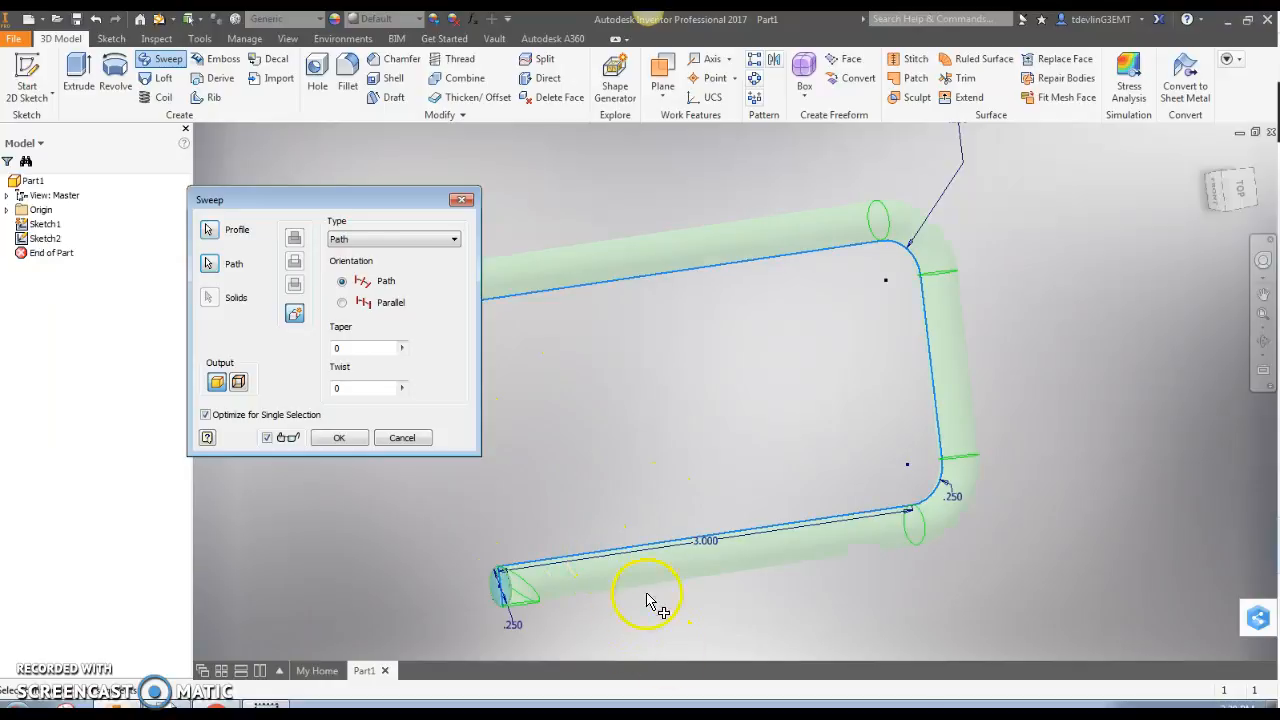
click(339, 437)
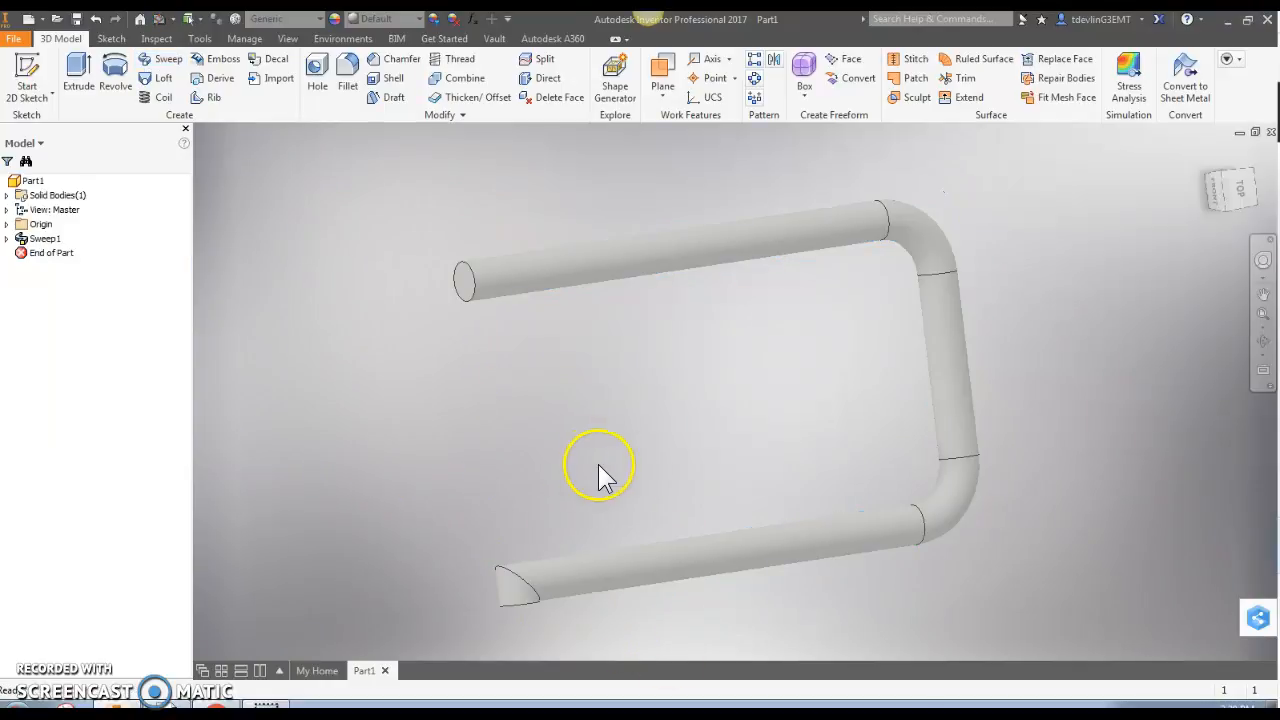
Step: Edit the sweep's path sketch to delete the projected circle line at the start of the 3 in line, and finish the sketch
shift+middle_drag(639, 463, 746, 392)
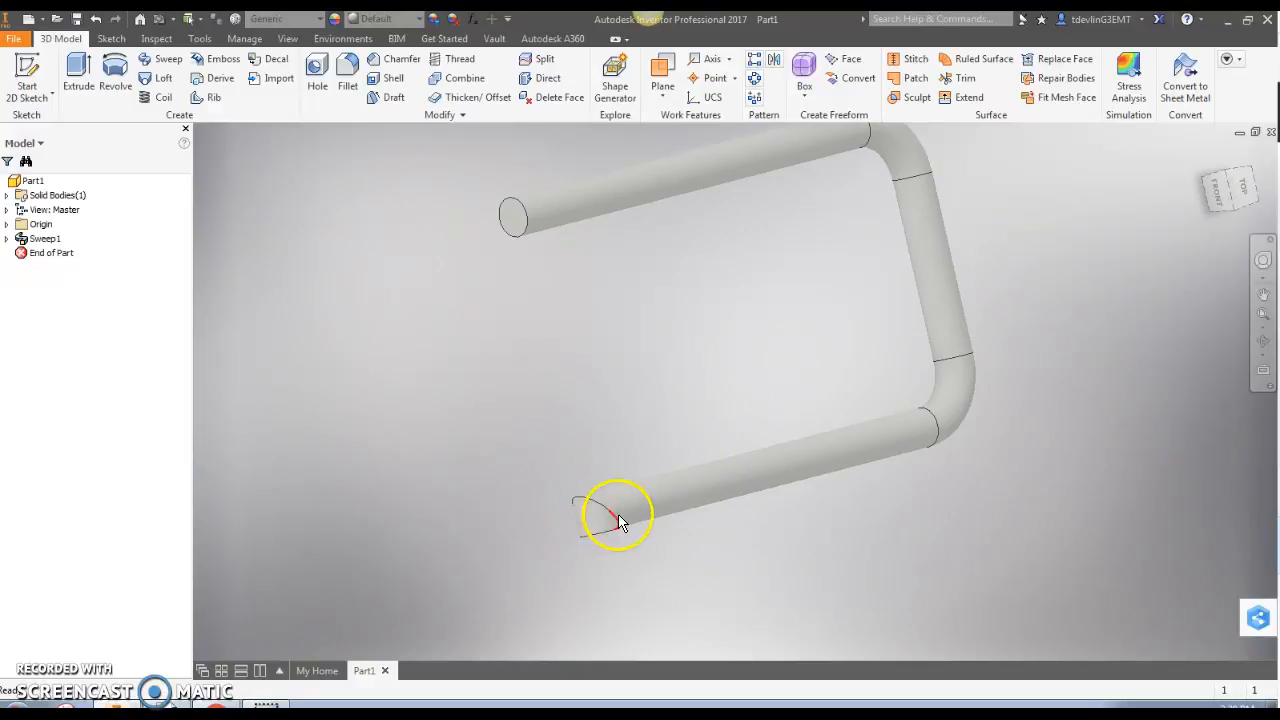
click(7, 239)
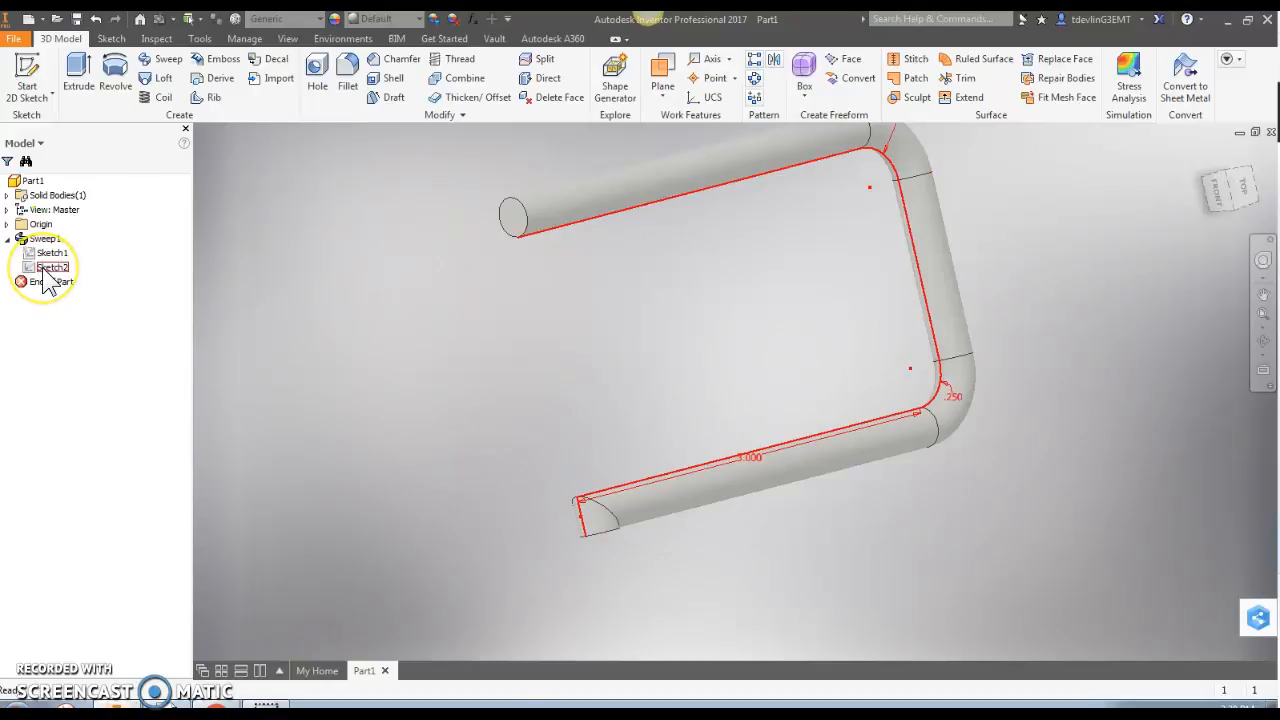
double_click(45, 269)
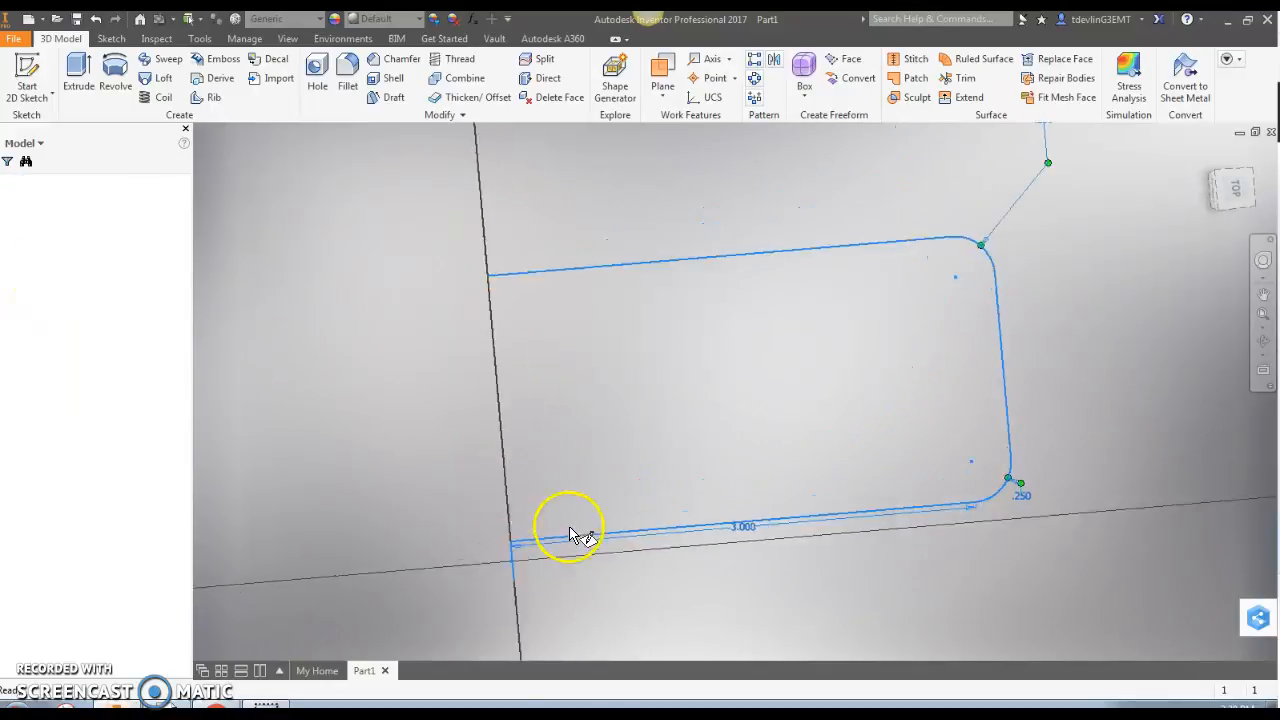
scroll(600, 434, down, 5)
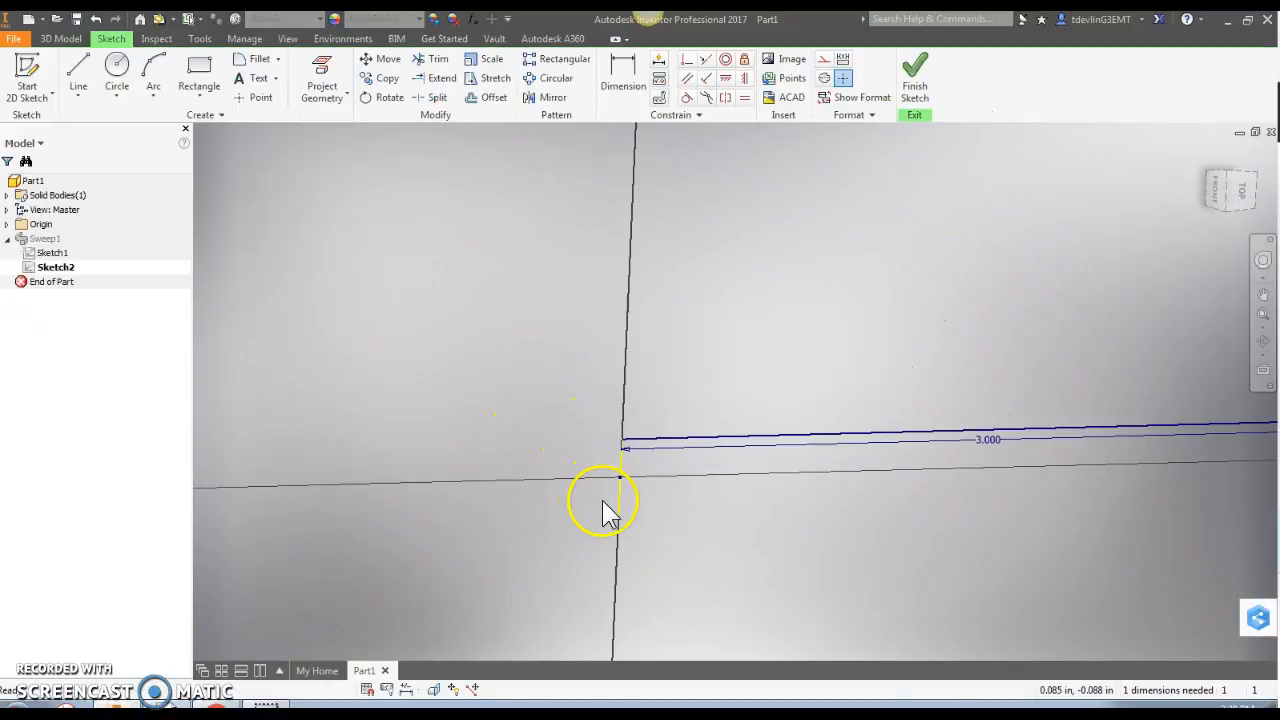
click(545, 484)
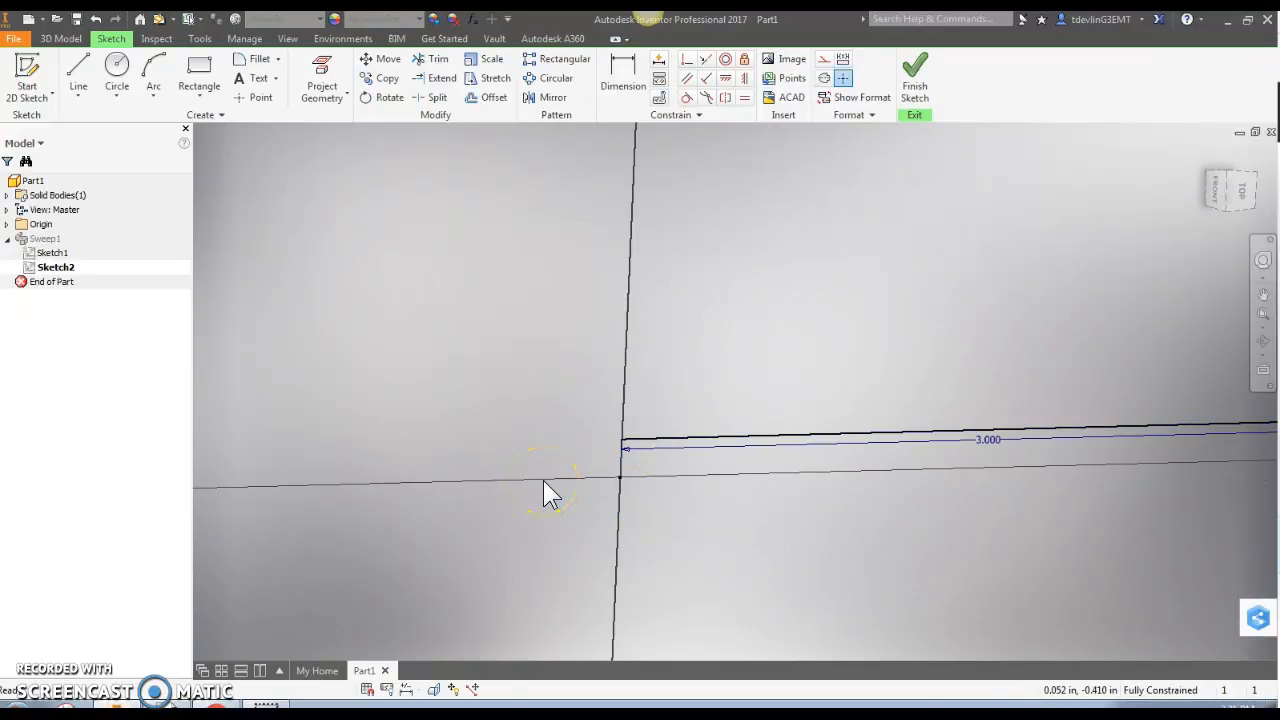
click(916, 68)
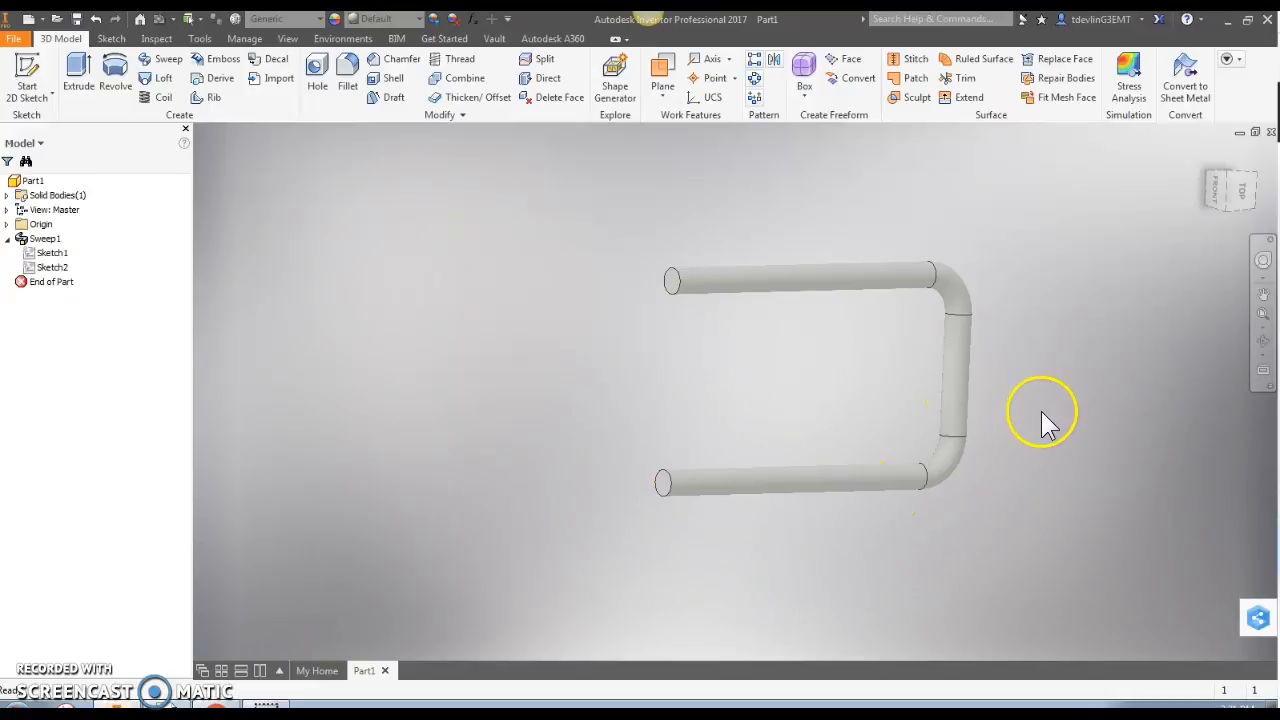
Step: Start a 2D sketch on the end face of the leg opposite the original profile and place a point on its circular edge
shift+middle_drag(1128, 286, 1065, 391)
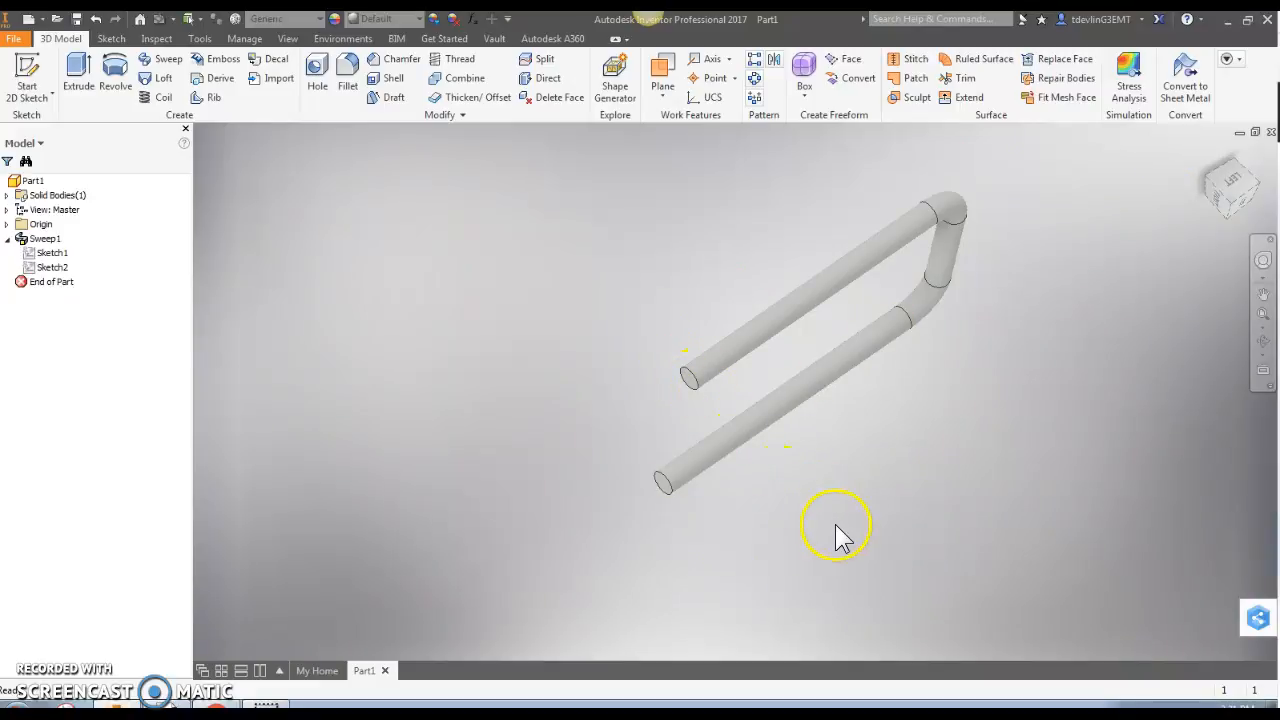
click(28, 76)
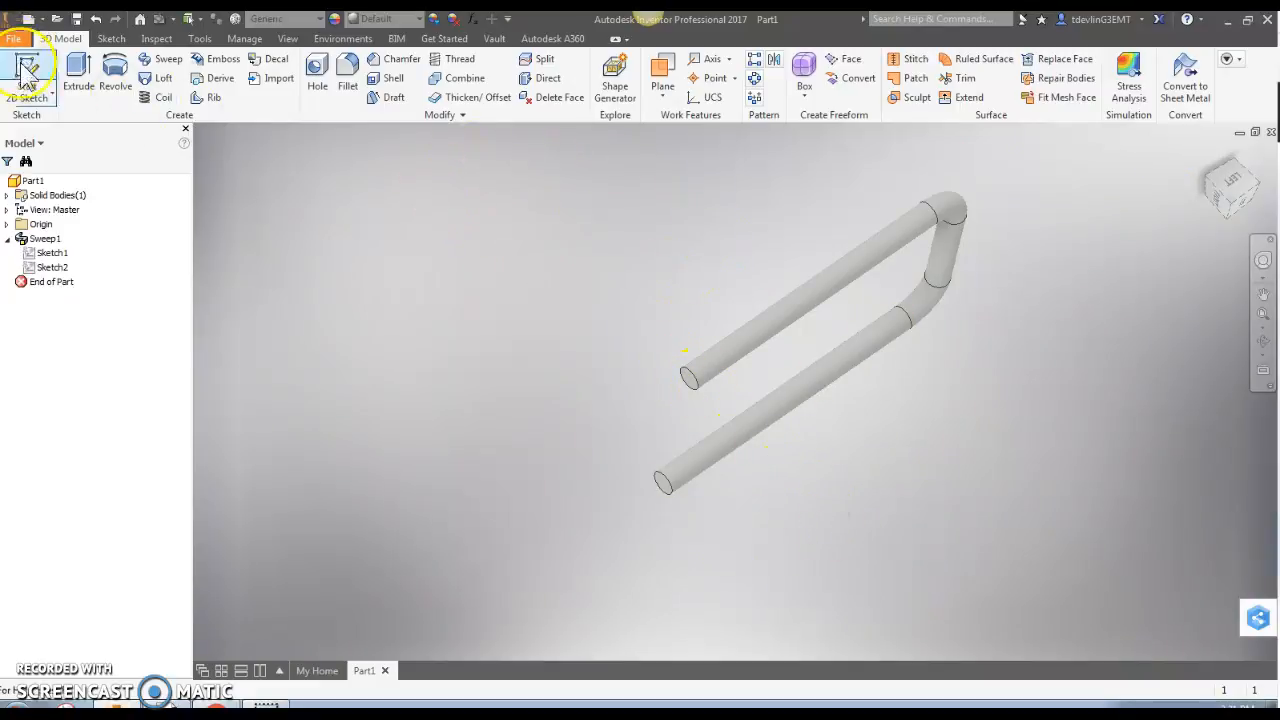
scroll(674, 392, up, 2)
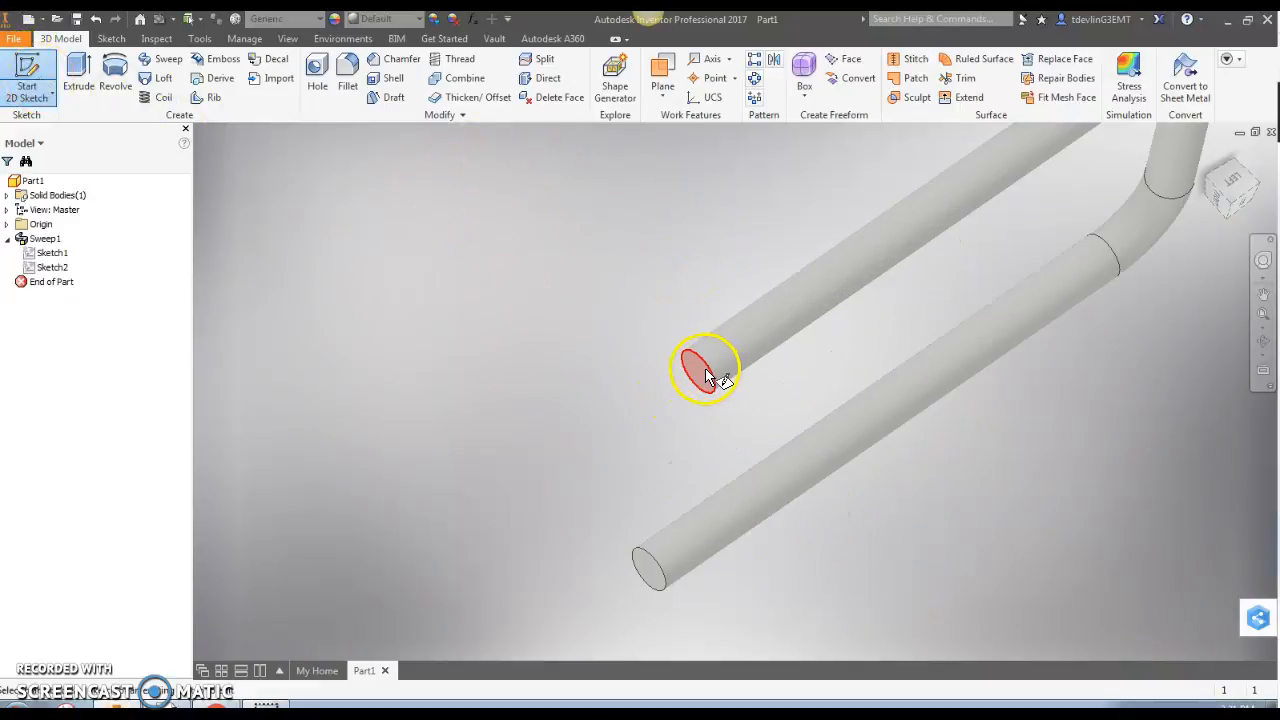
click(703, 370)
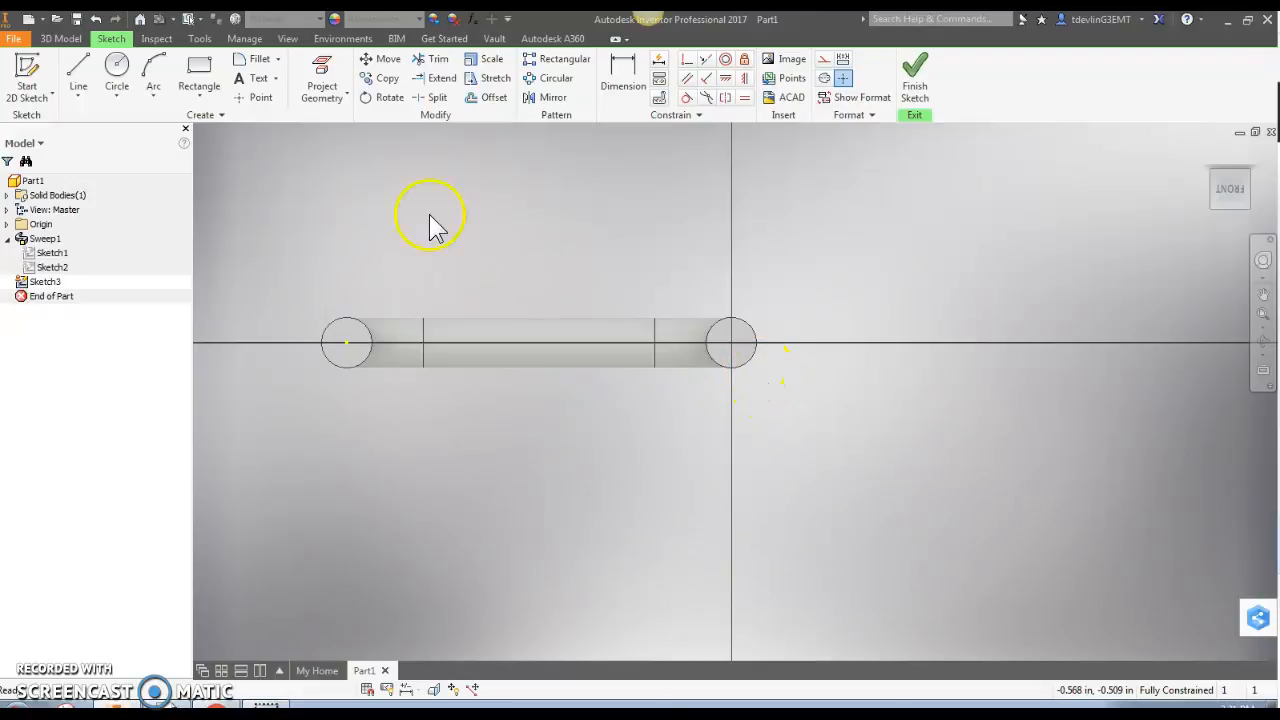
click(253, 97)
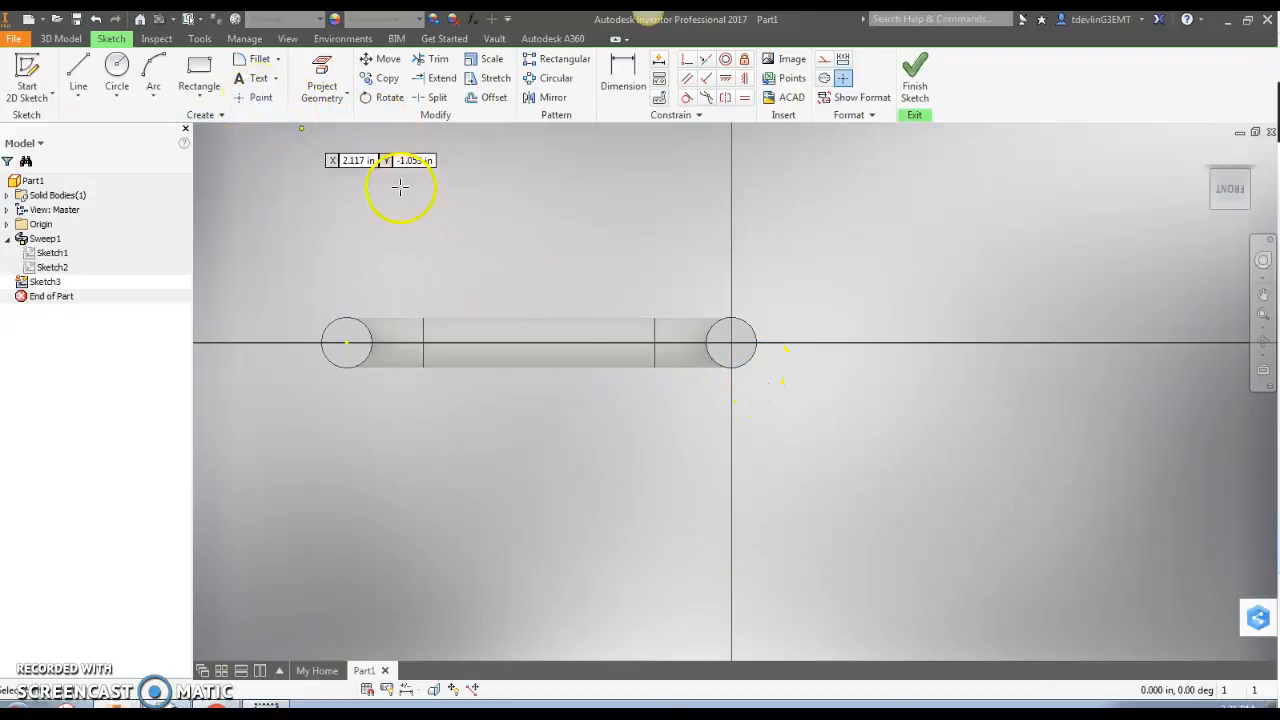
click(758, 343)
shift+middle_drag(795, 405, 776, 426)
scroll(760, 352, down, 6)
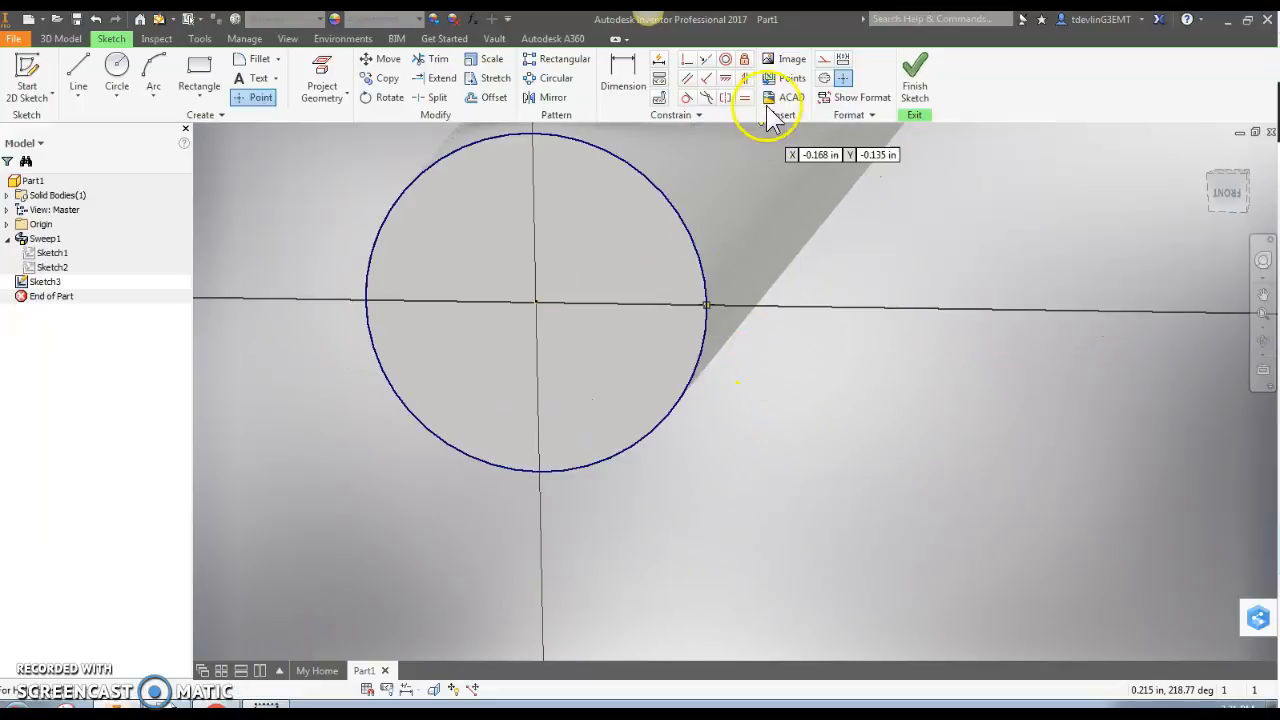
Step: Constrain the point horizontally with the end circle's centre and finish the sketch
click(744, 85)
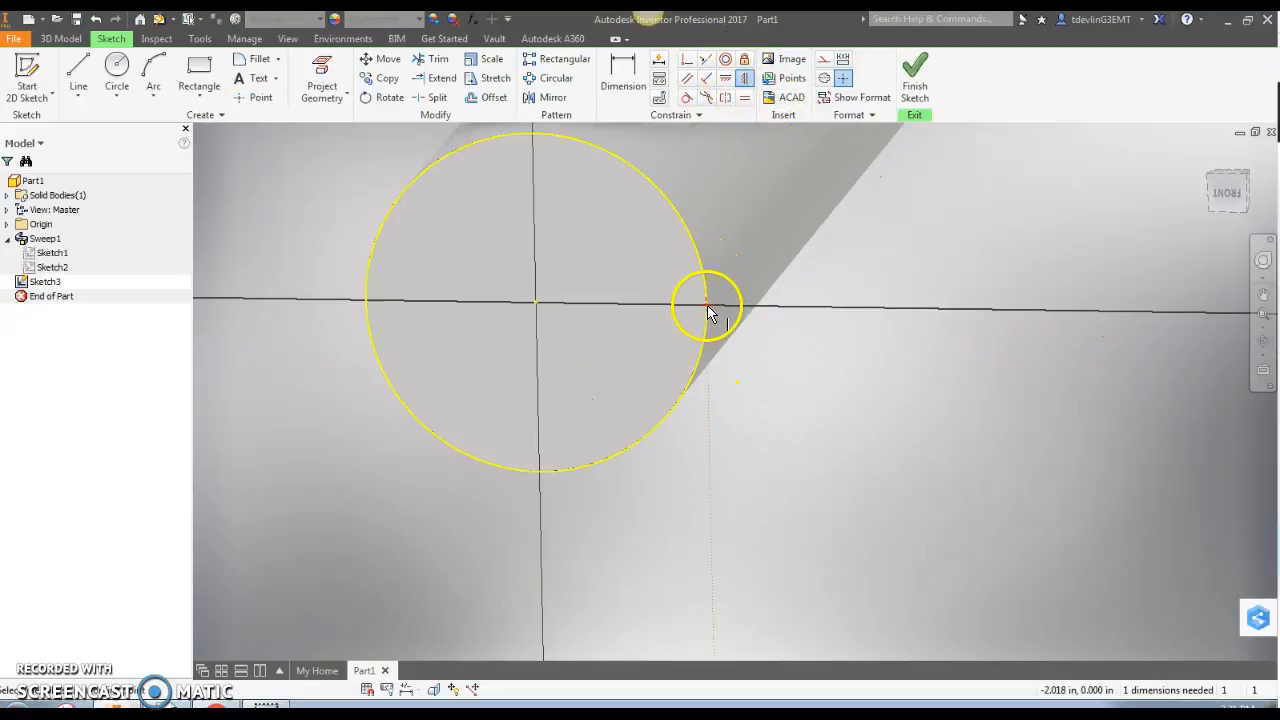
click(726, 79)
click(709, 309)
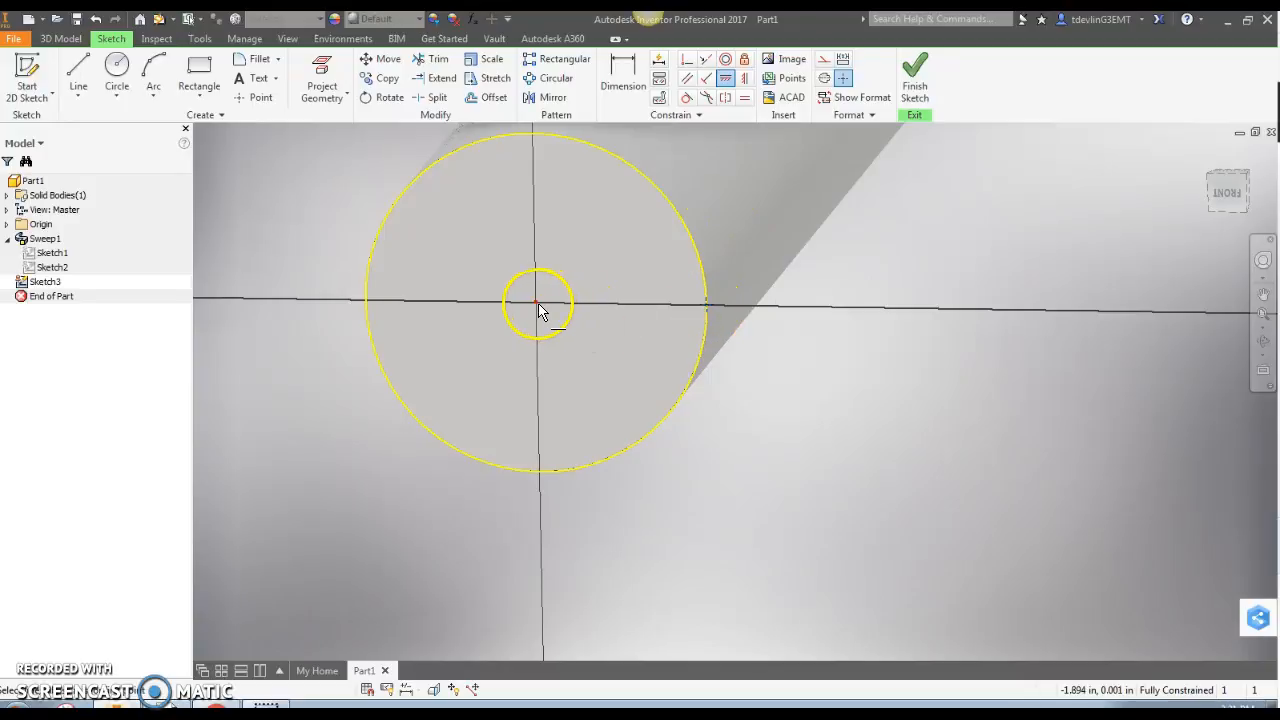
click(915, 88)
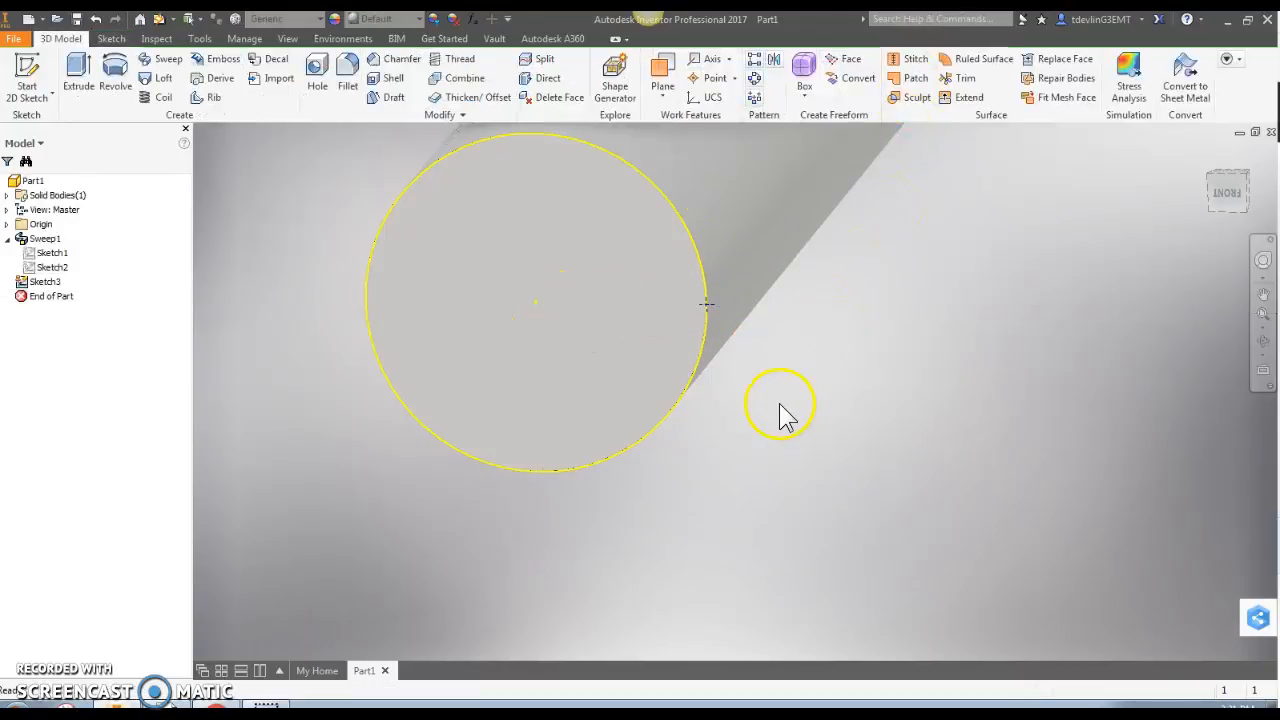
Step: Create a work plane tangent to the leg's cylindrical surface through the sketched point
click(662, 100)
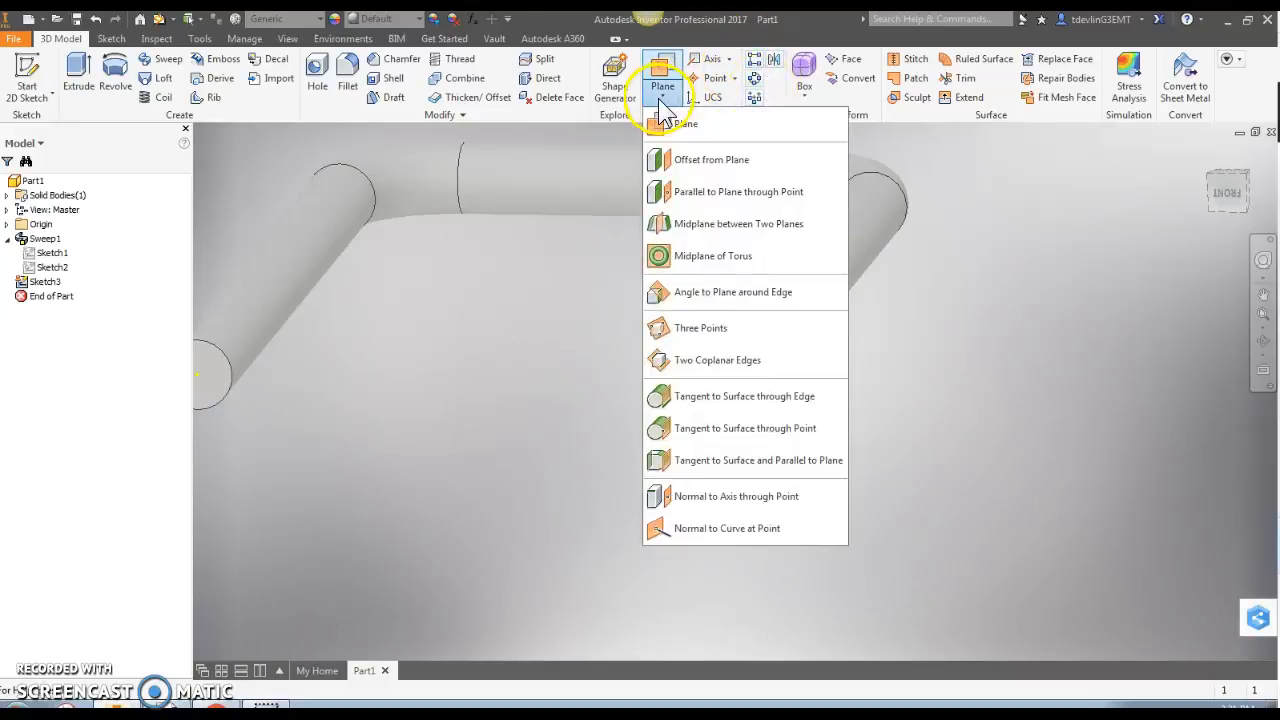
click(709, 429)
click(796, 369)
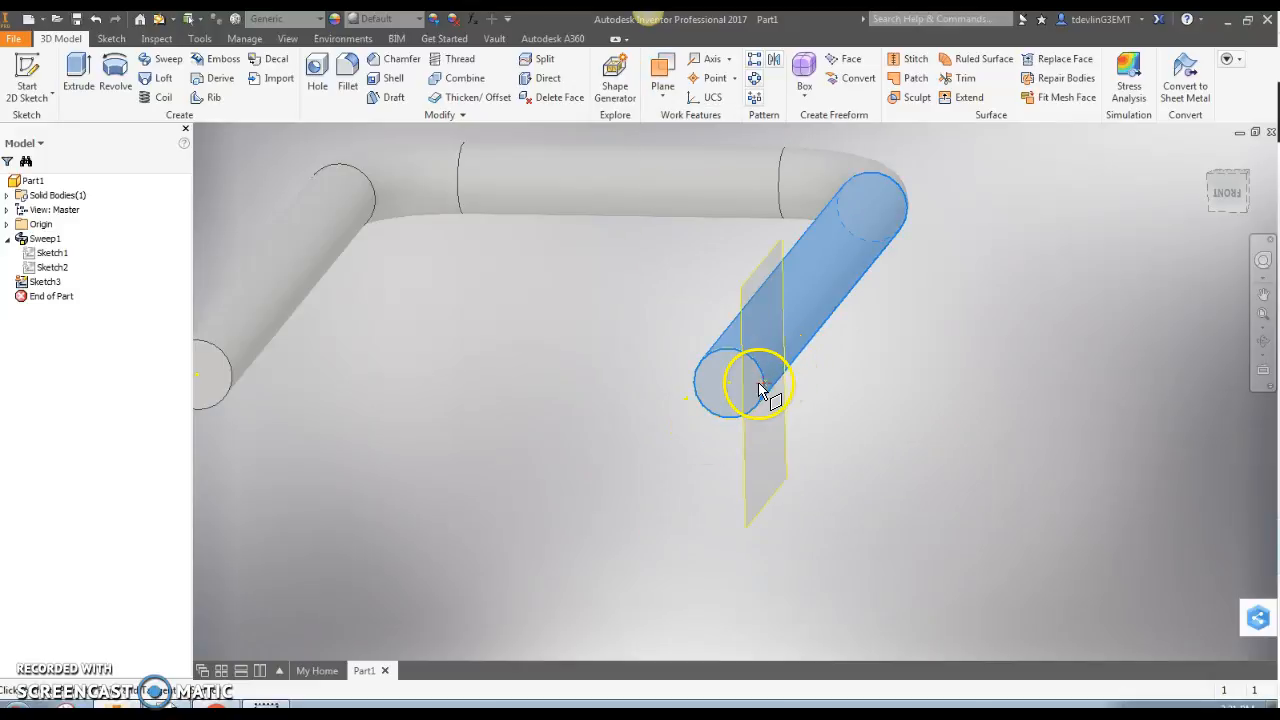
click(760, 385)
Step: Start a 2D sketch on the tangent work plane and run Project Geometry at the leg's end
shift+middle_drag(872, 505, 797, 489)
scroll(796, 488, down, 5)
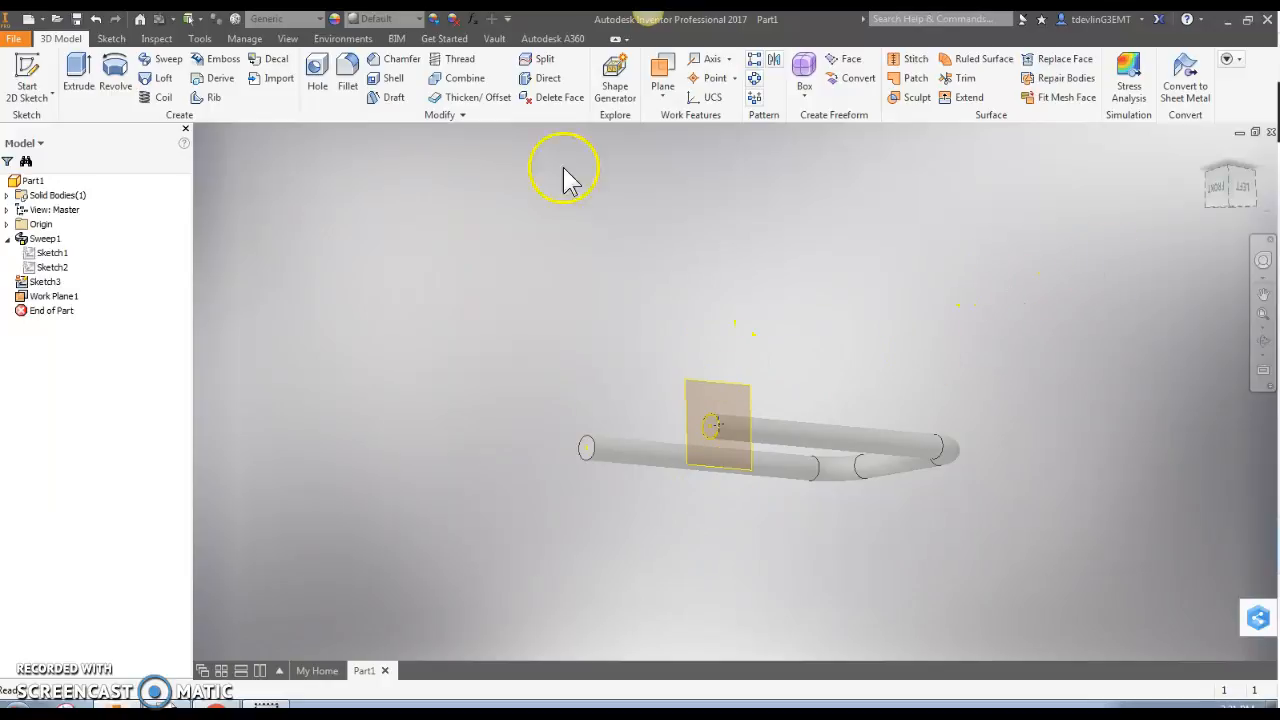
click(27, 80)
click(725, 390)
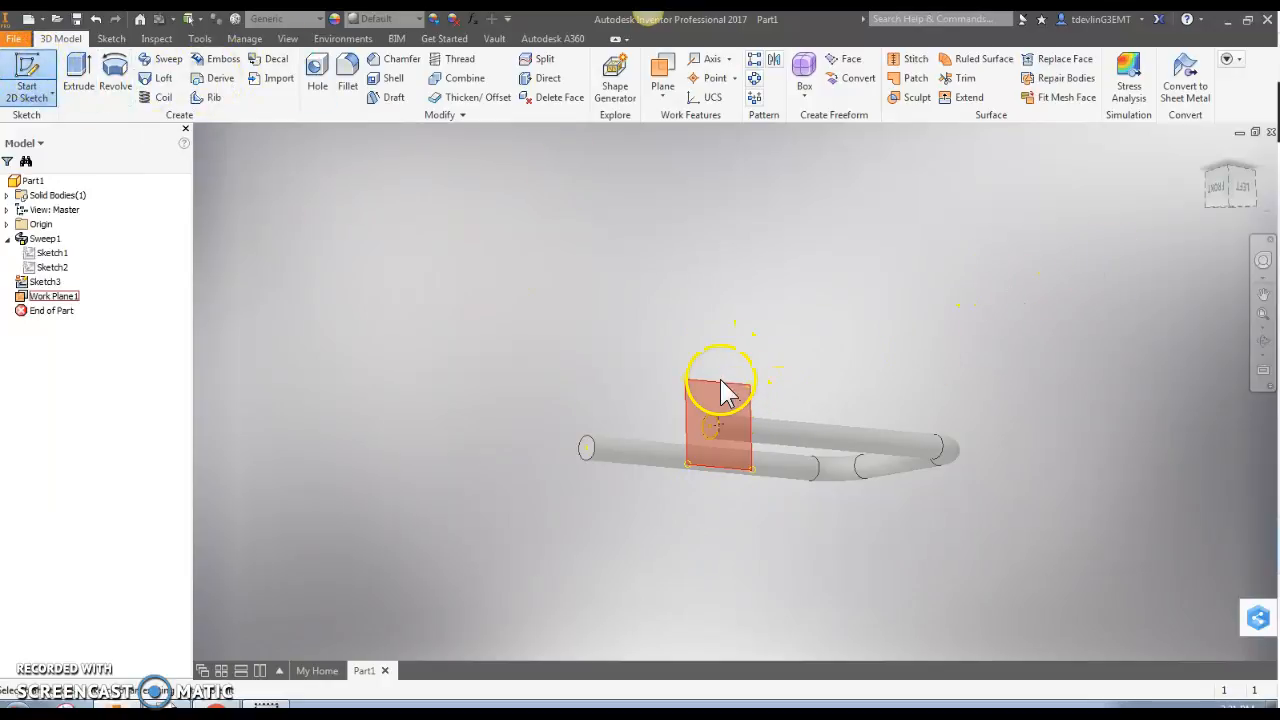
click(328, 75)
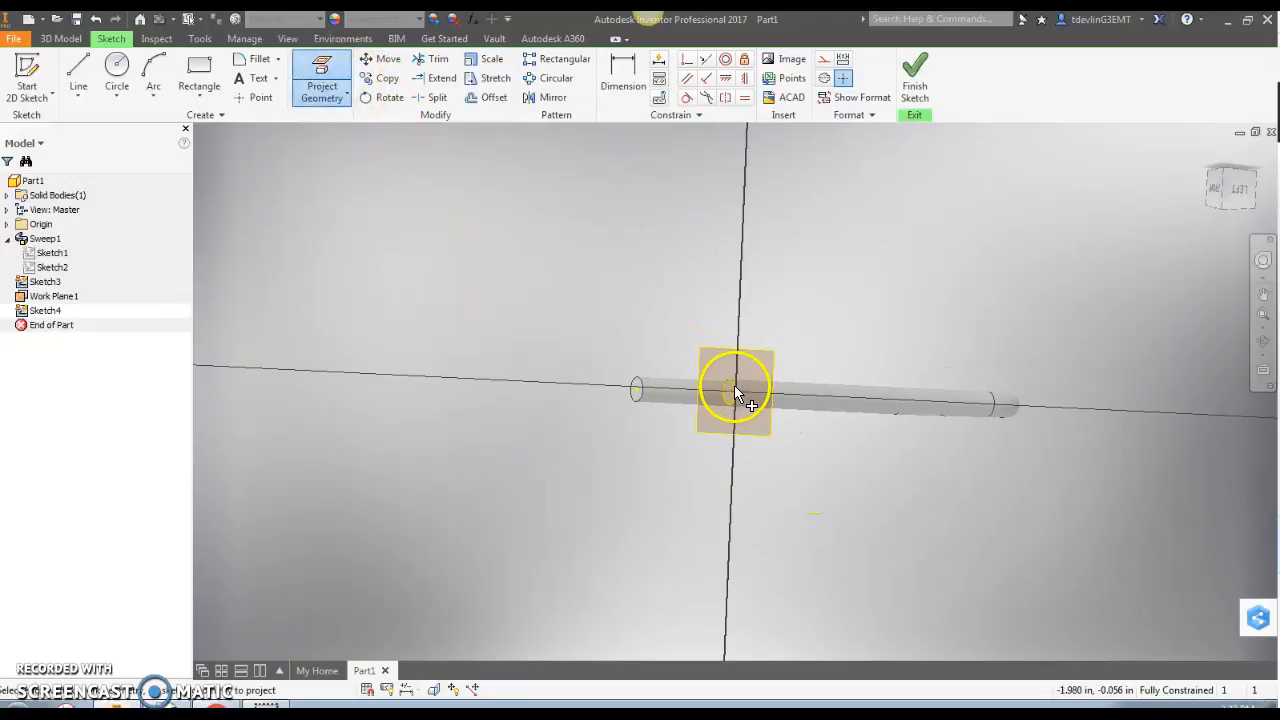
scroll(745, 420, up, 3)
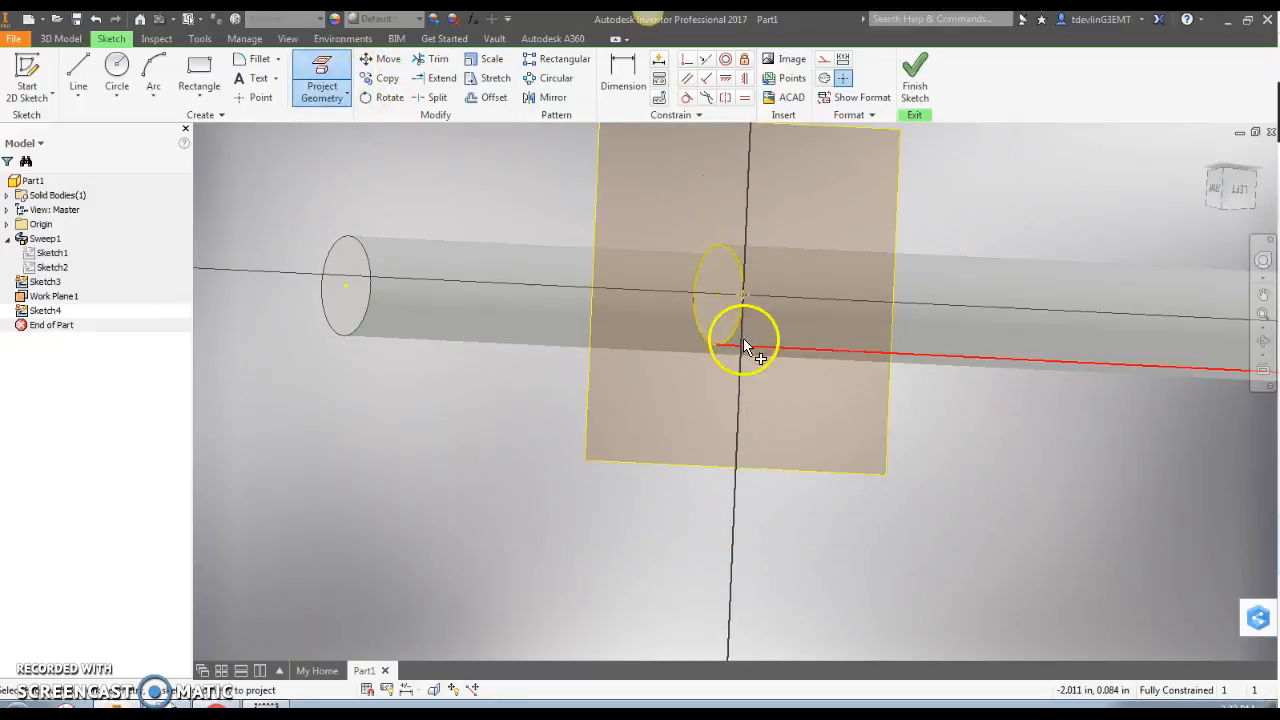
scroll(740, 350, down, 4)
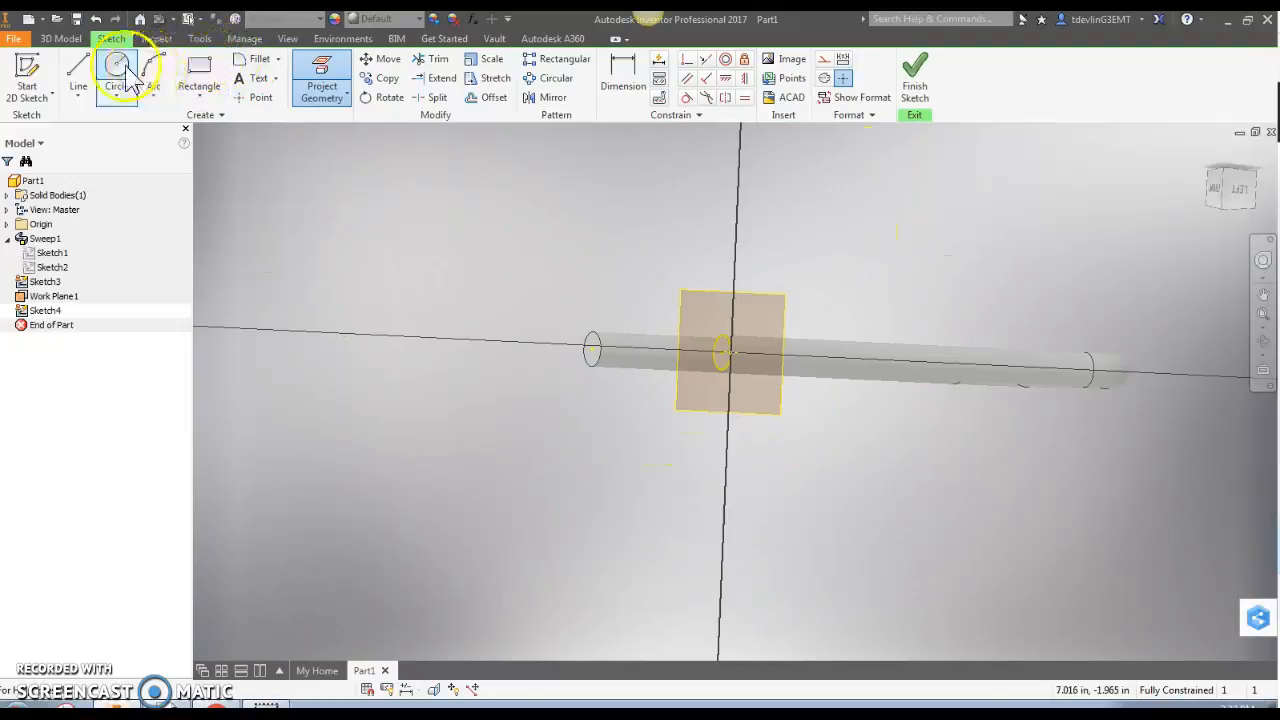
Step: Draw a shallow three-point arc from the point on the leg's end, extending outward beyond the leg
click(79, 68)
click(153, 70)
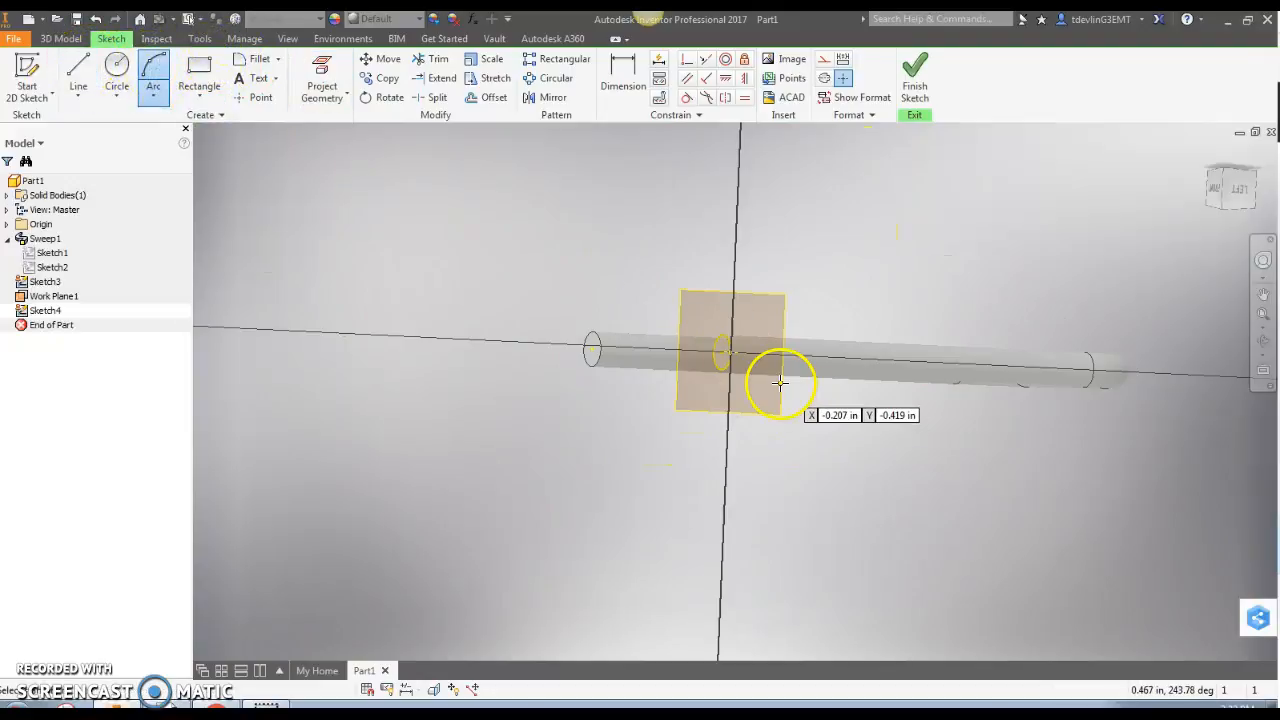
click(638, 355)
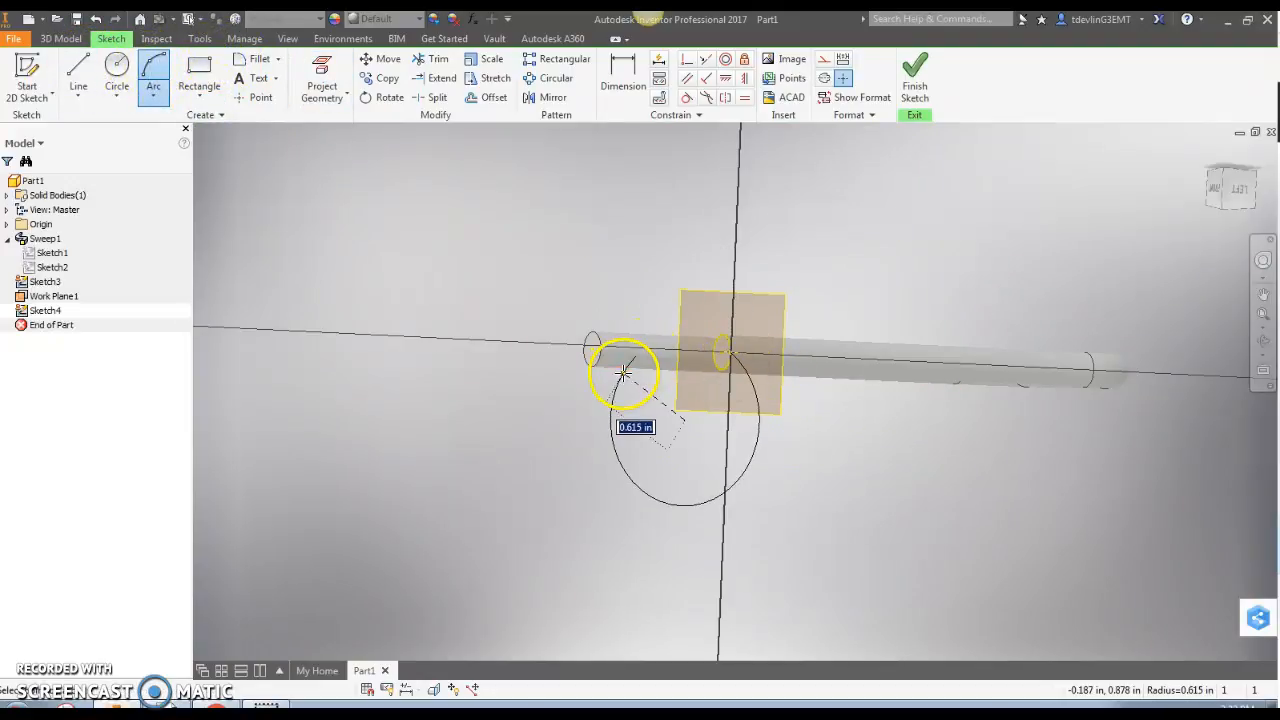
click(703, 353)
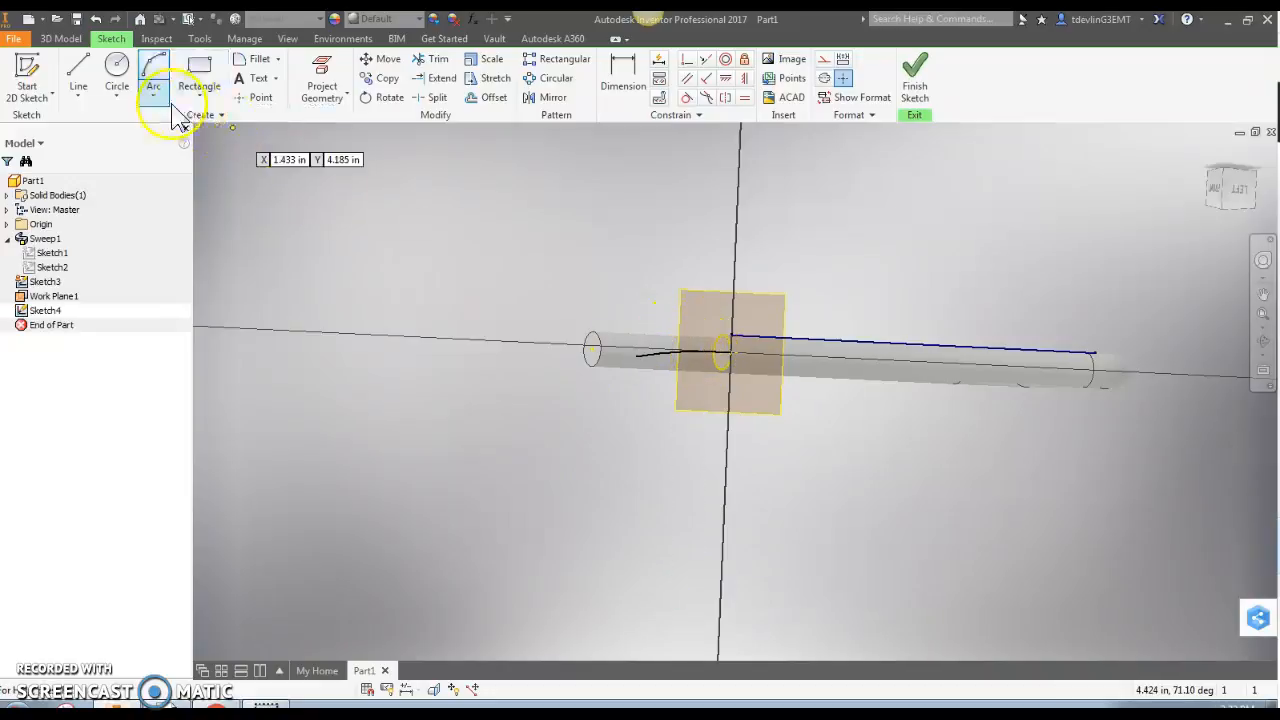
Step: Draw a straight line from the arc's outer end, about 2.8 in long, sloping away from the leg
click(78, 70)
click(638, 355)
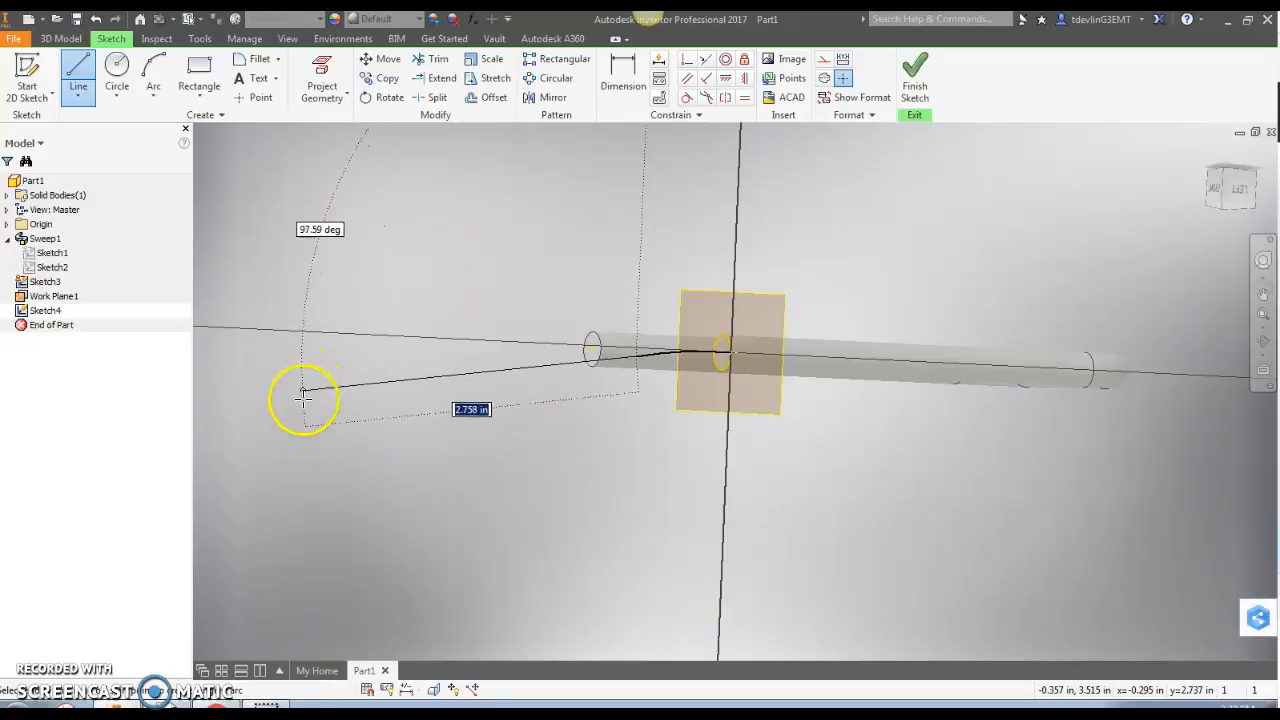
click(308, 432)
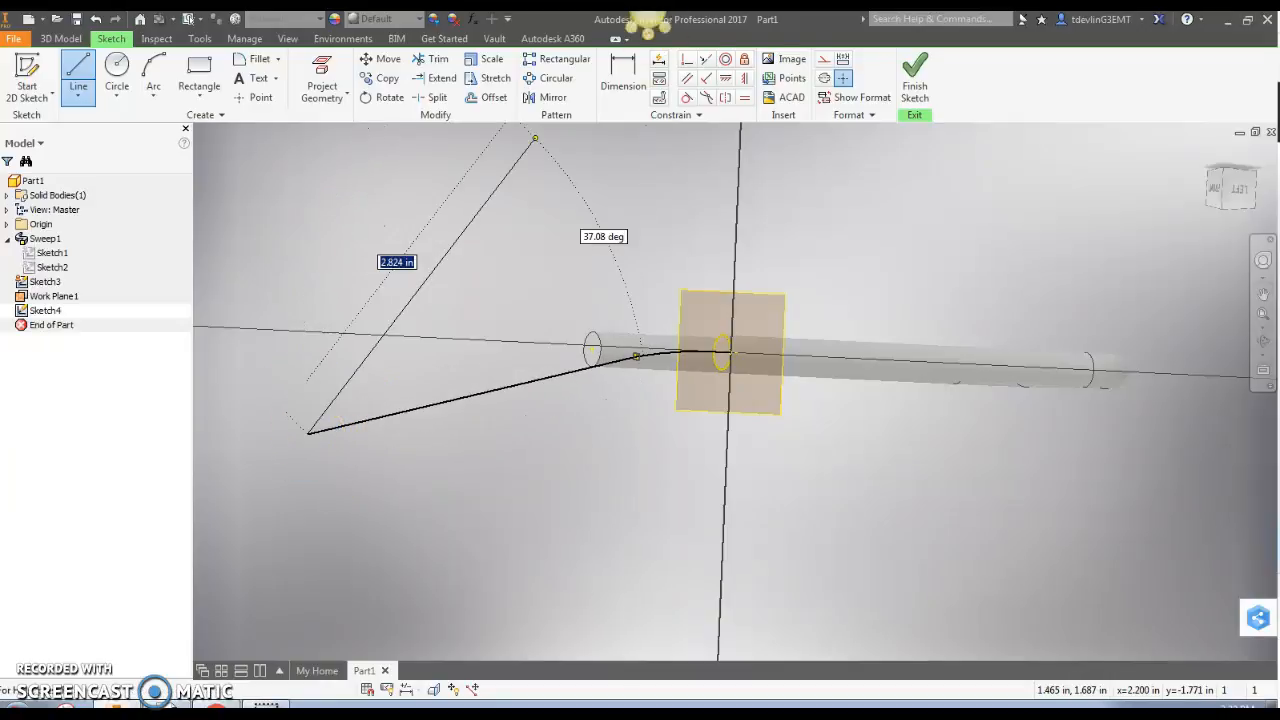
Step: Apply a tangent constraint between the sloping line and the arc at the leg's end
click(687, 97)
click(617, 366)
click(663, 358)
Step: Dimension the radius of the arc at the leg's end and set it to 0.75 in
key(d)
click(666, 360)
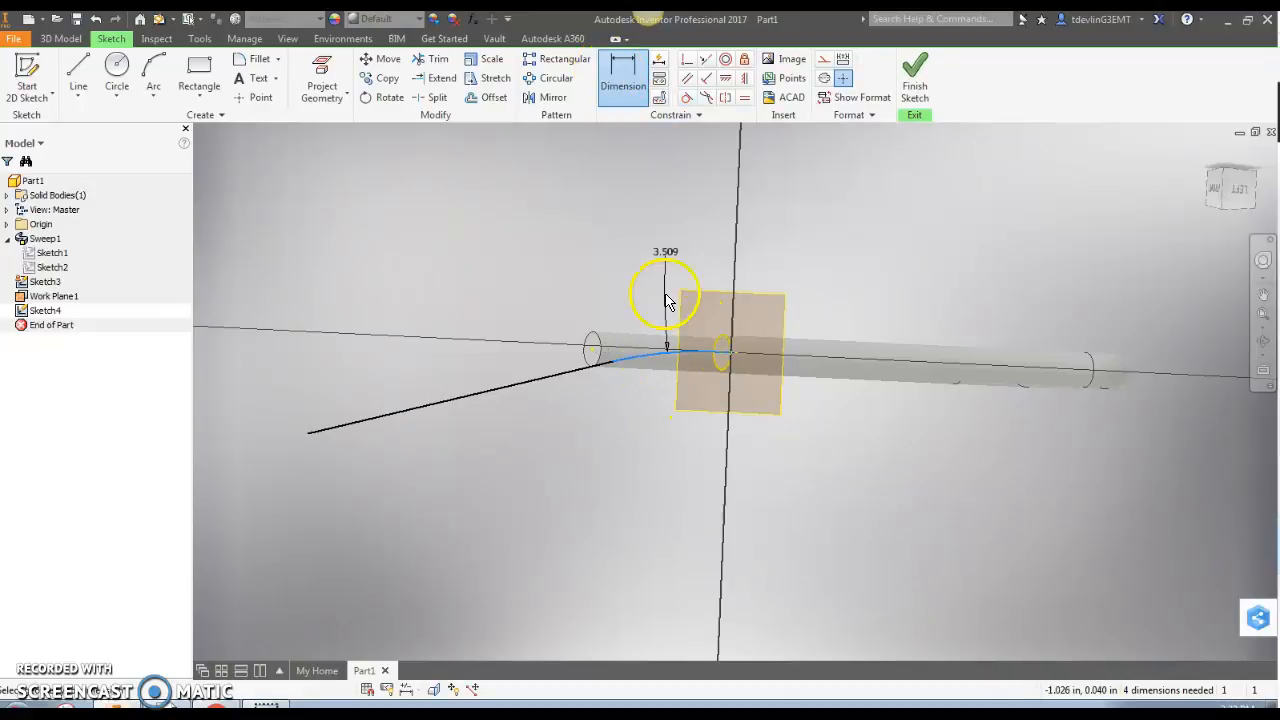
click(668, 272)
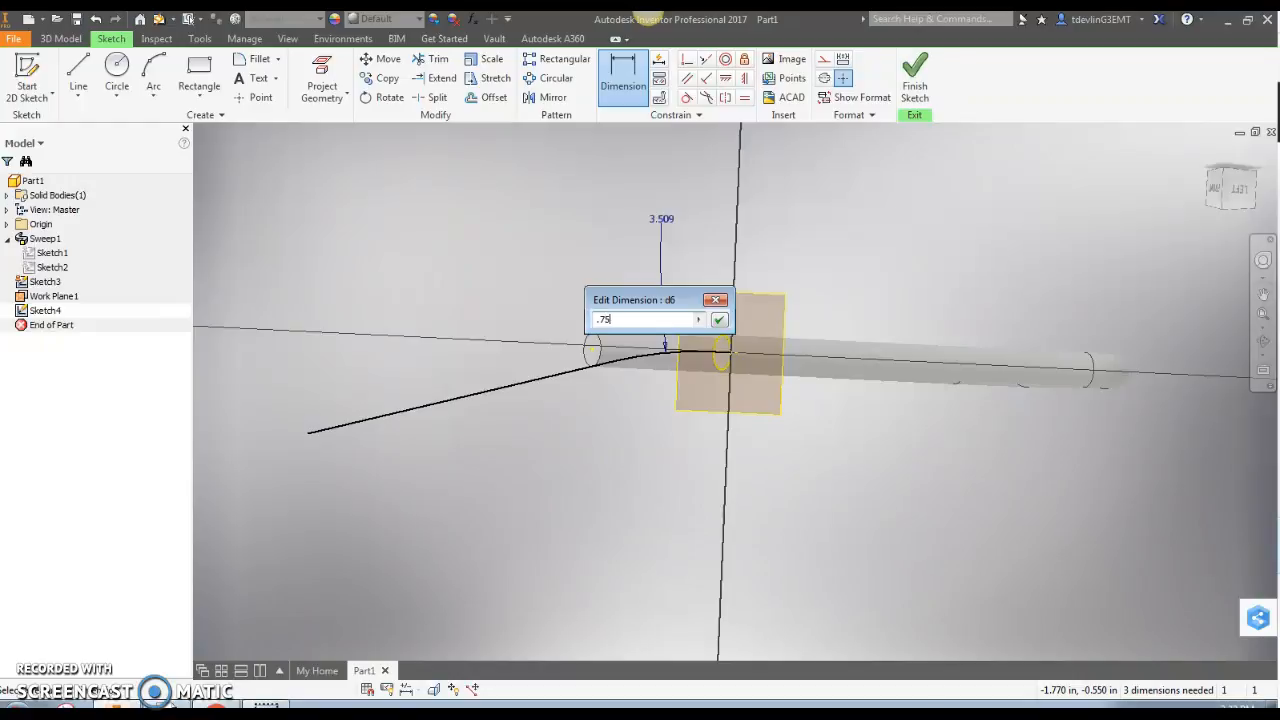
key(Return)
scroll(688, 357, up, 5)
scroll(717, 363, down, 2)
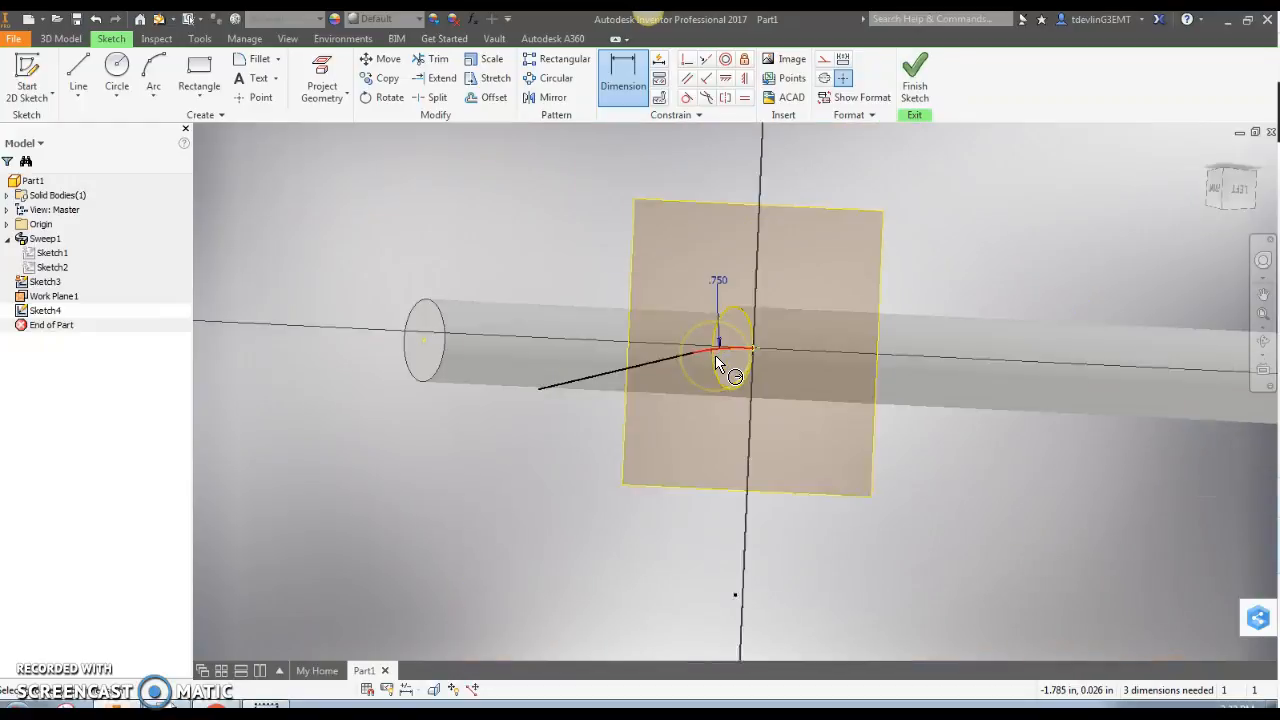
scroll(717, 363, down, 4)
scroll(674, 410, up, 2)
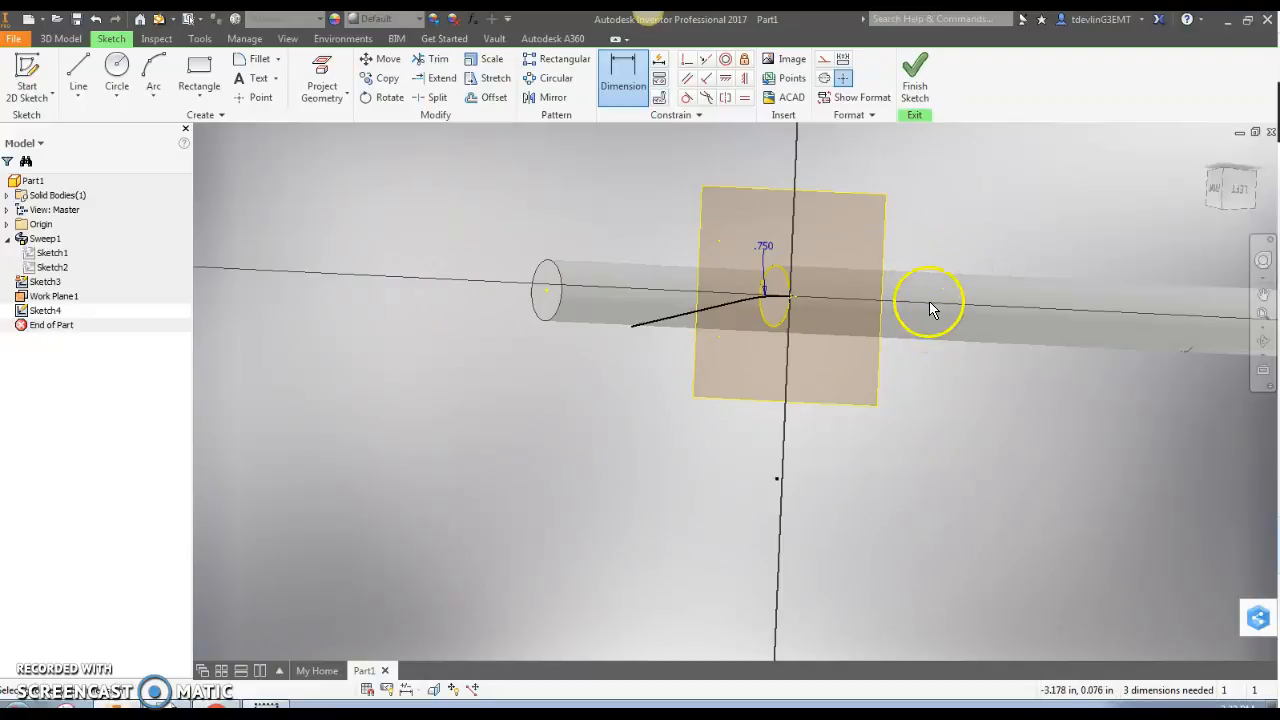
Step: Project the cylindrical surface of the leg carrying the work plane into the sketch as a reference line
click(322, 75)
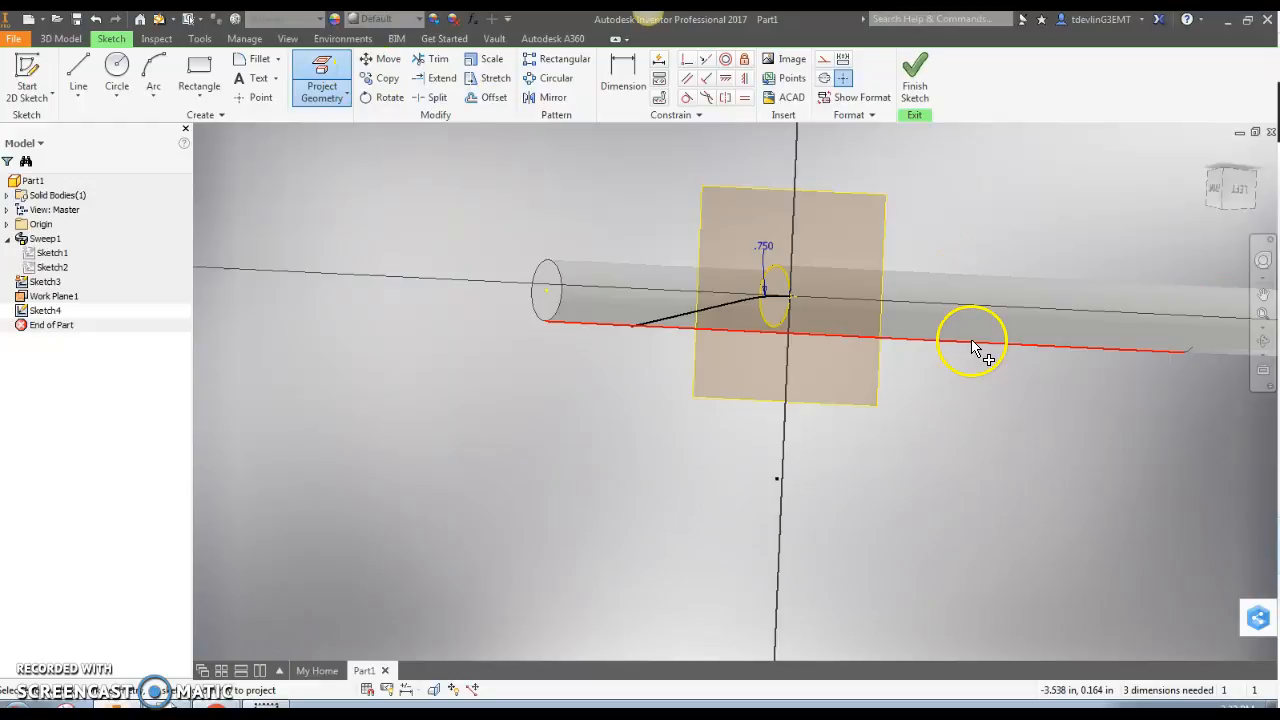
shift+middle_drag(986, 371, 985, 352)
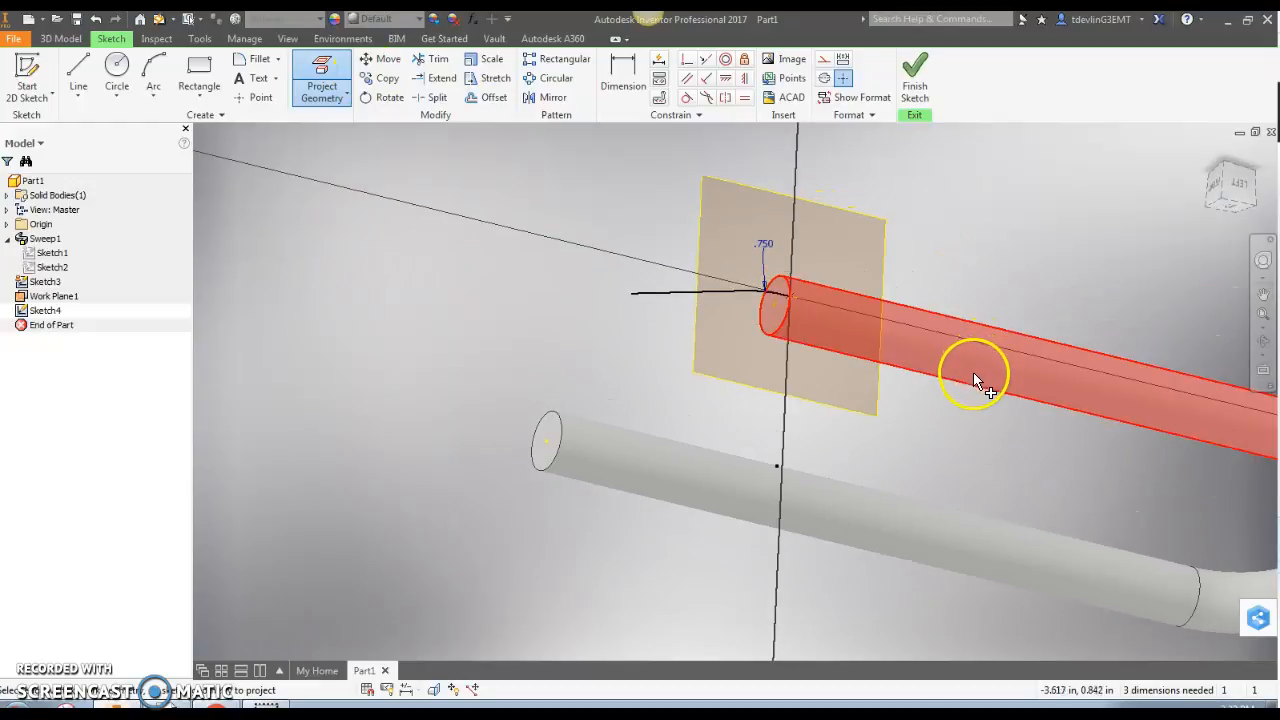
click(972, 380)
shift+middle_drag(810, 428, 797, 437)
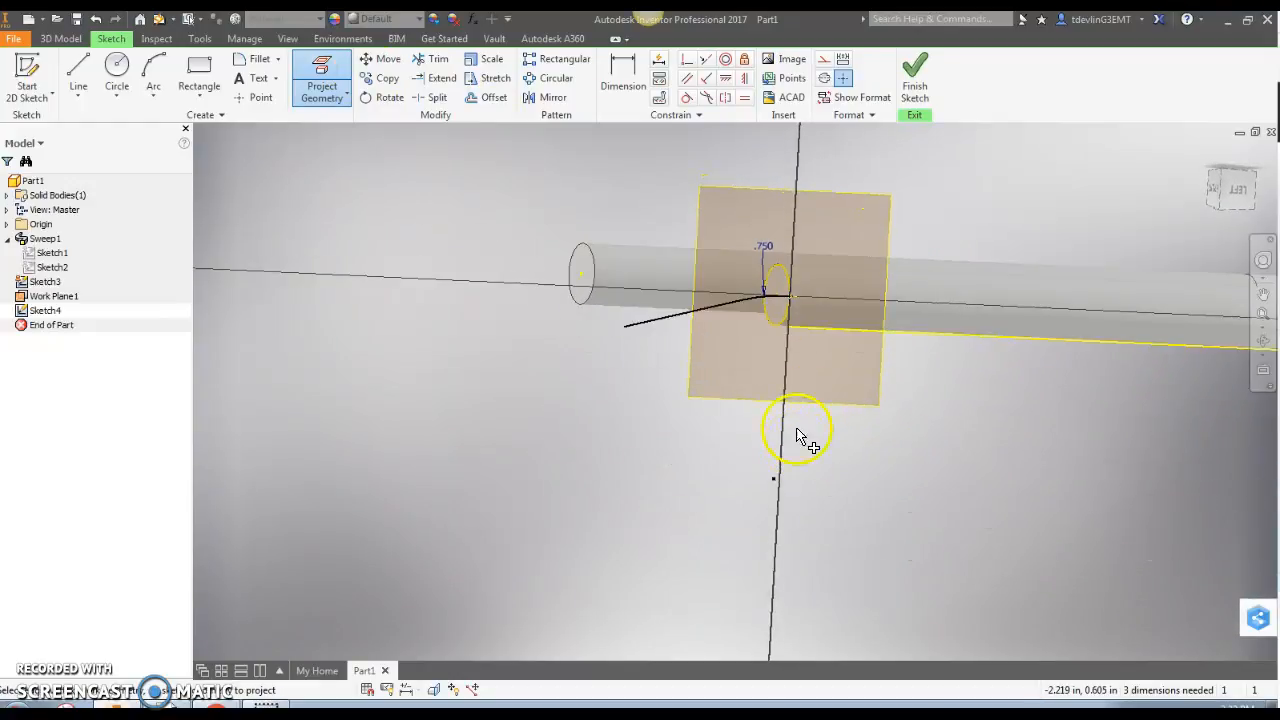
Step: Dimension the angle between the projected leg edge and the sloping line and set it to 45 degrees
click(627, 80)
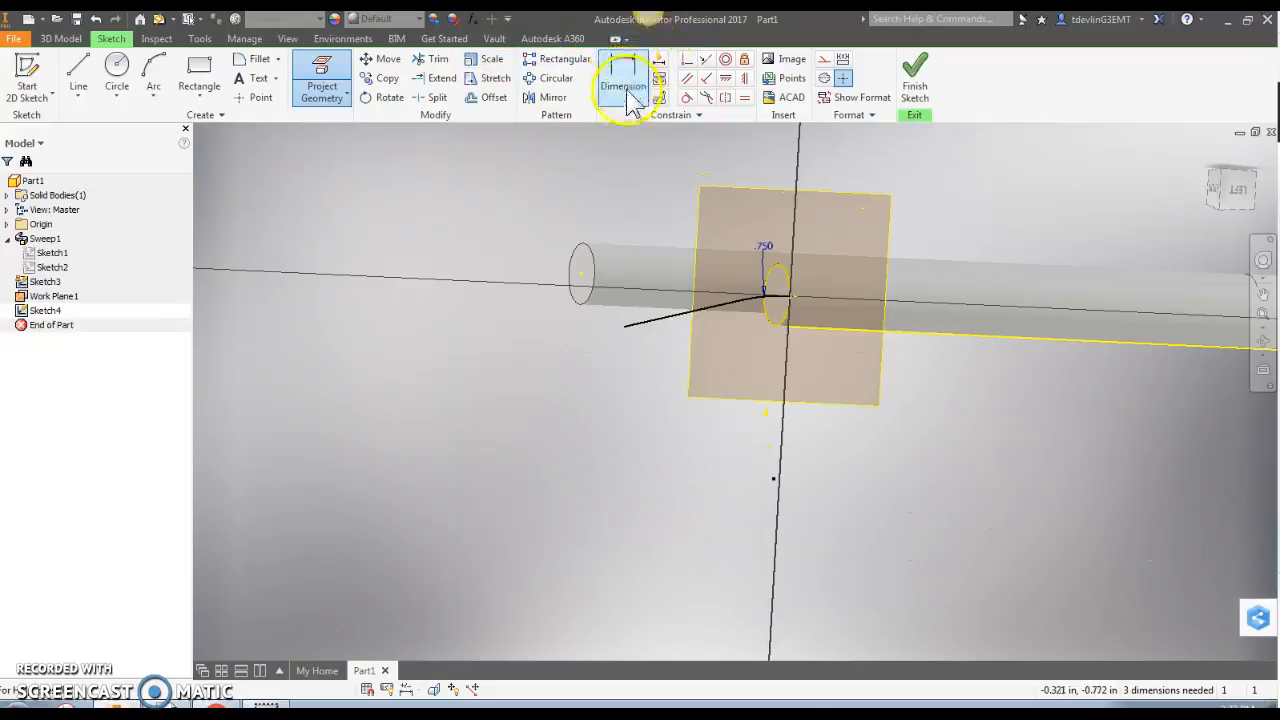
click(872, 332)
click(686, 314)
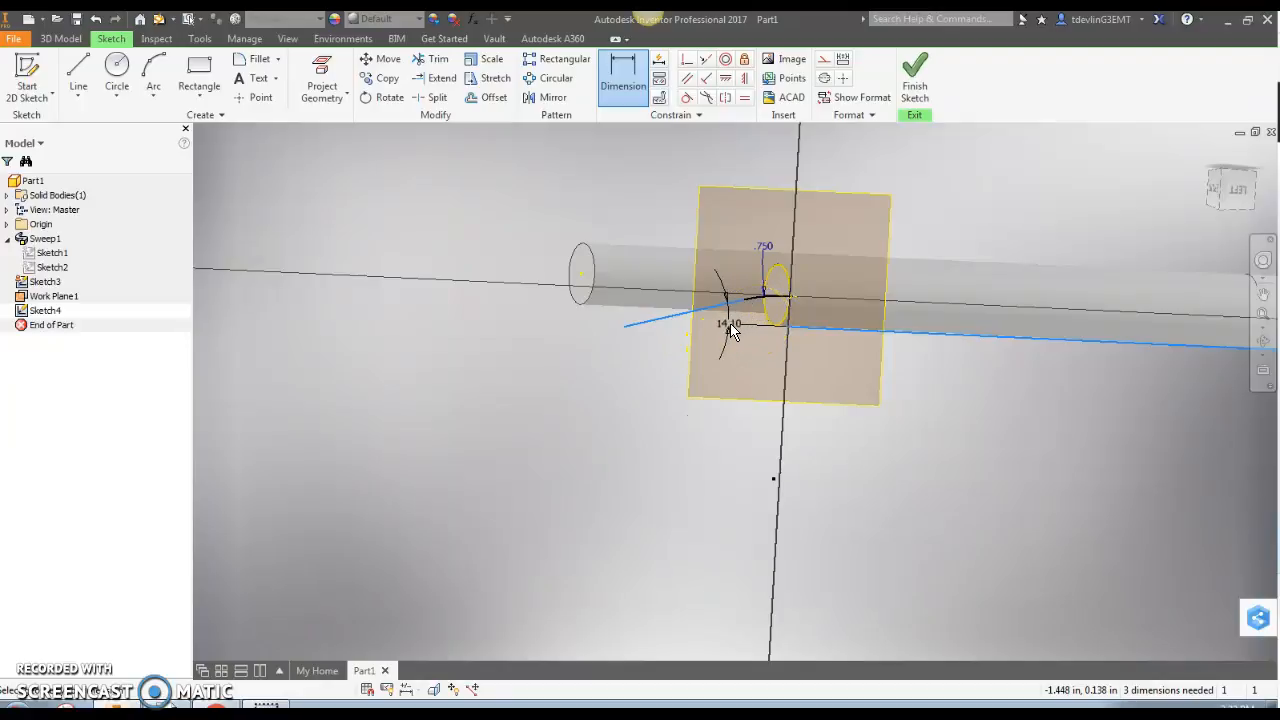
click(724, 328)
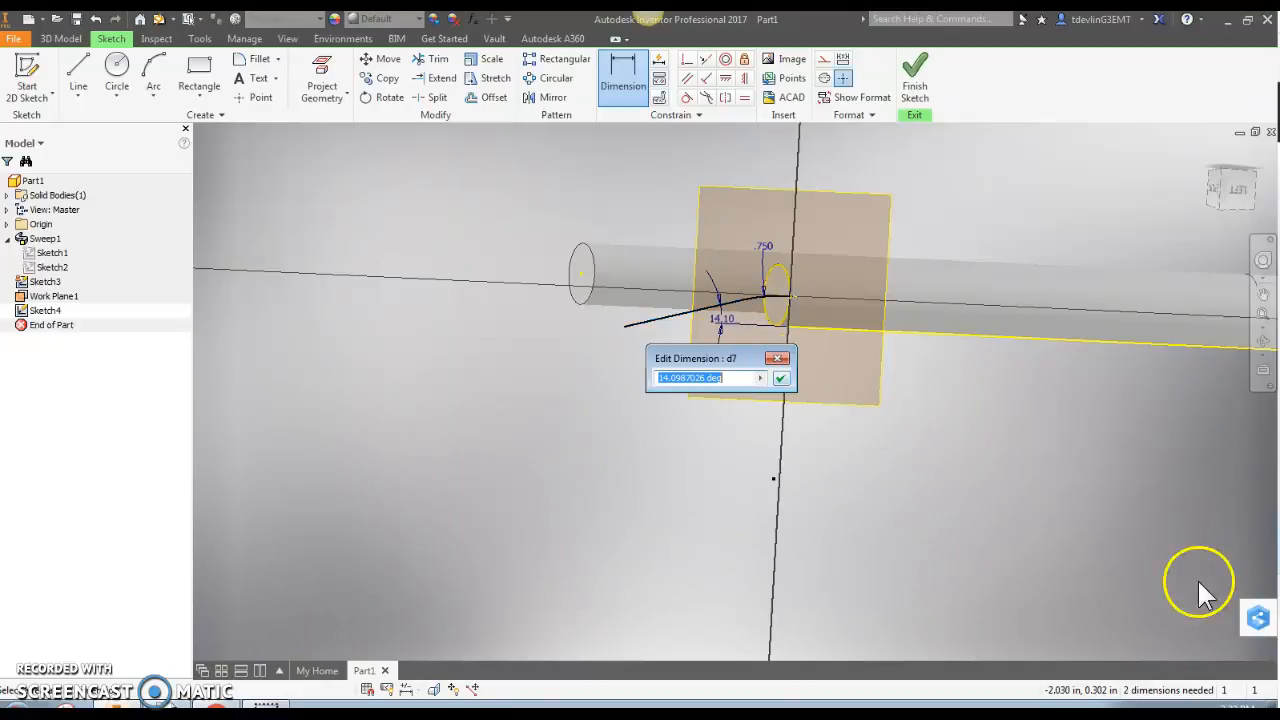
text(45)
key(Return)
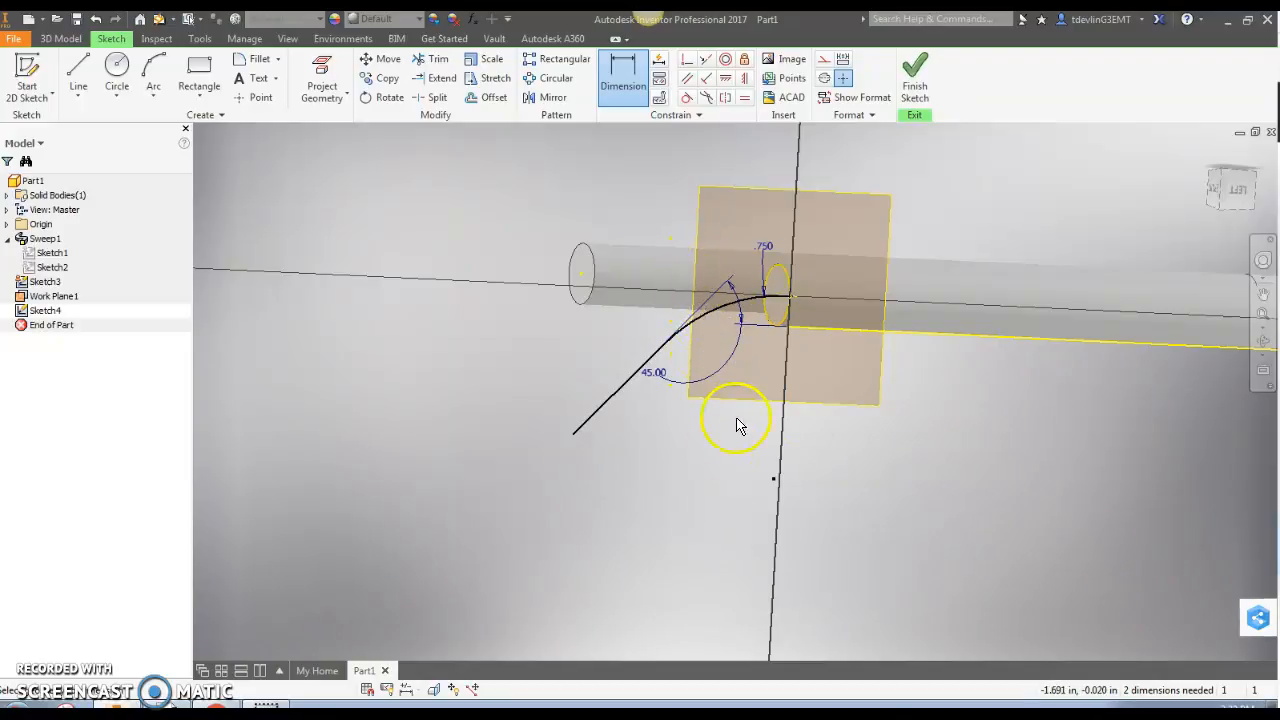
scroll(678, 383, up, 3)
Step: Draw a second three-point arc from the sloping line's free end, curving downward, and make it tangent to that line
shift+middle_drag(697, 448, 674, 371)
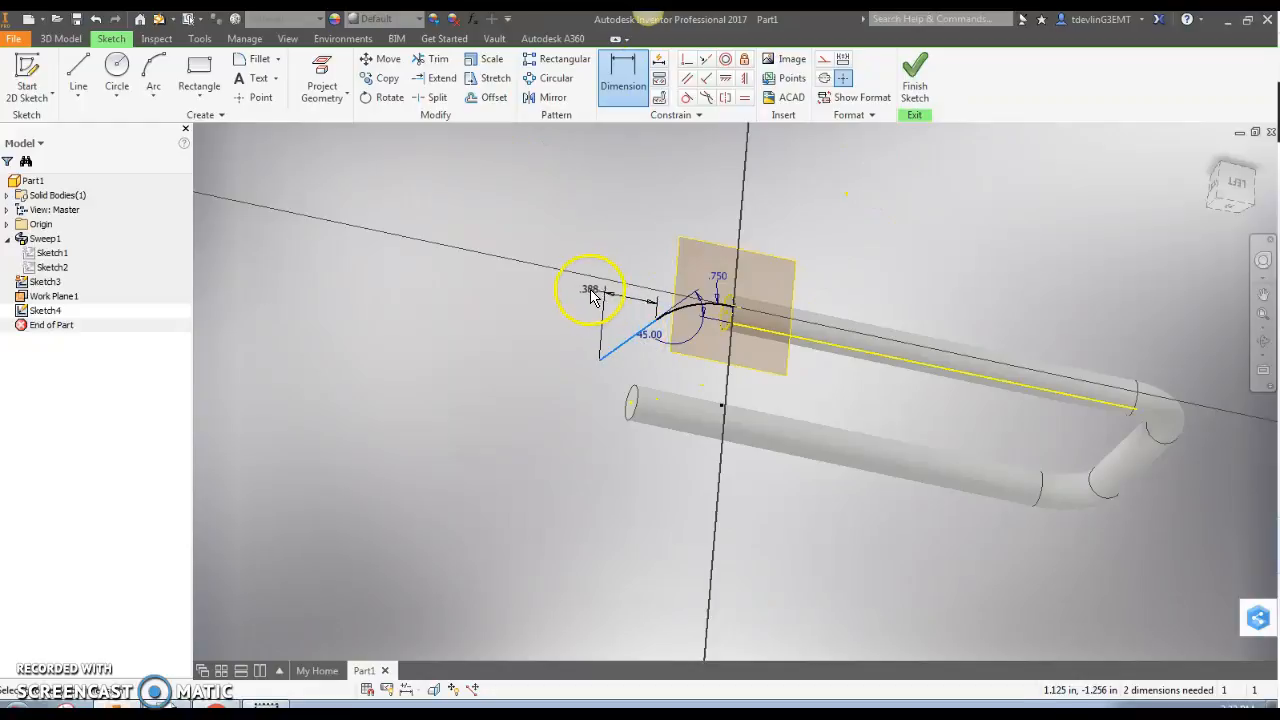
click(623, 65)
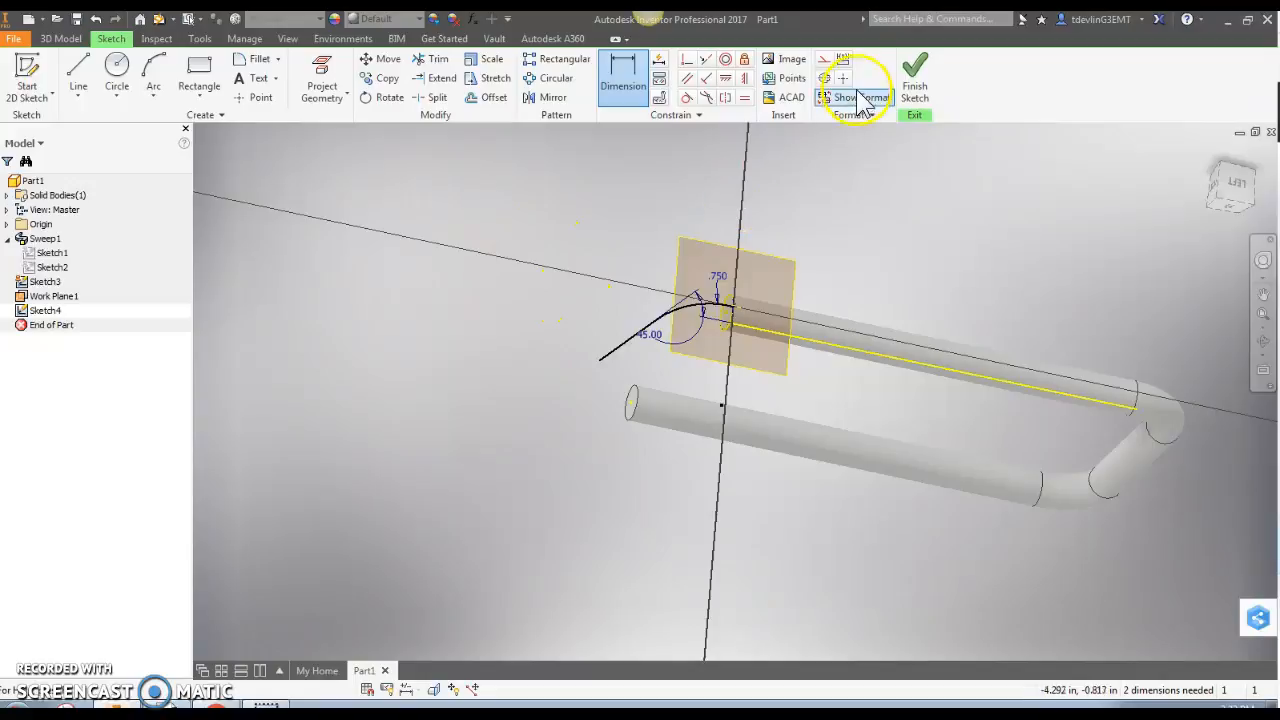
click(916, 86)
click(153, 75)
click(600, 360)
click(600, 360)
click(583, 420)
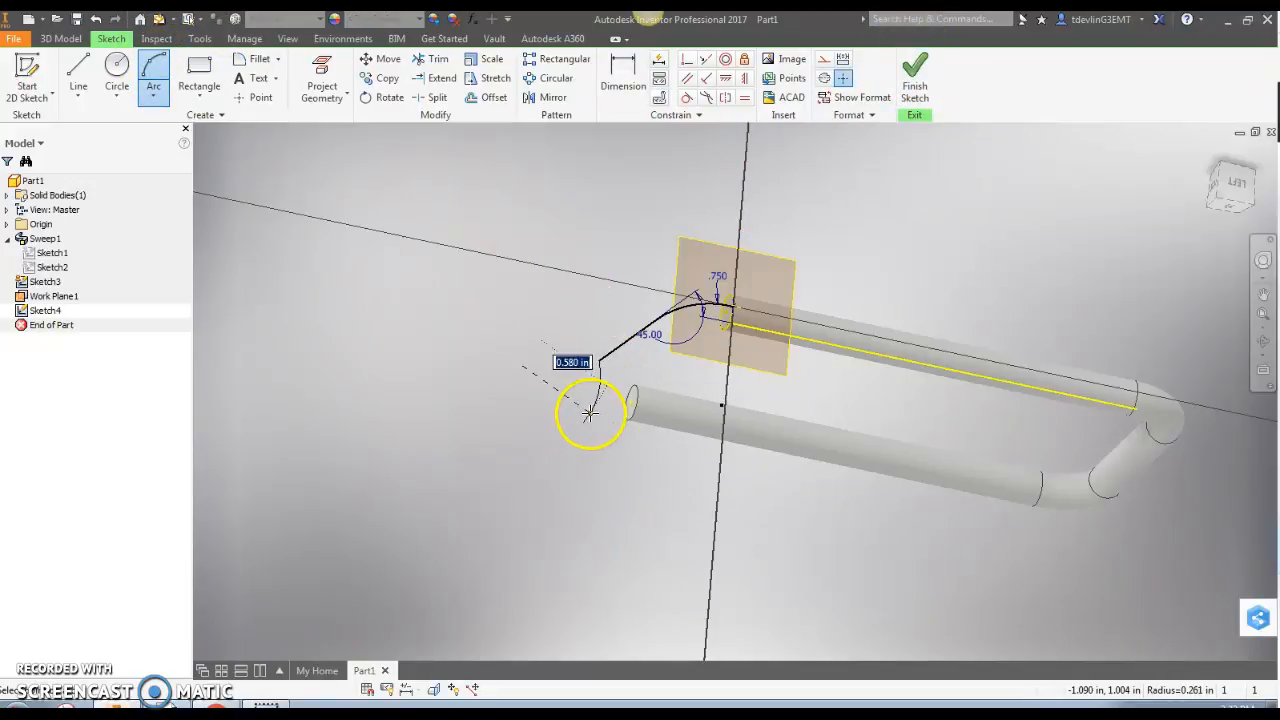
click(587, 379)
click(686, 97)
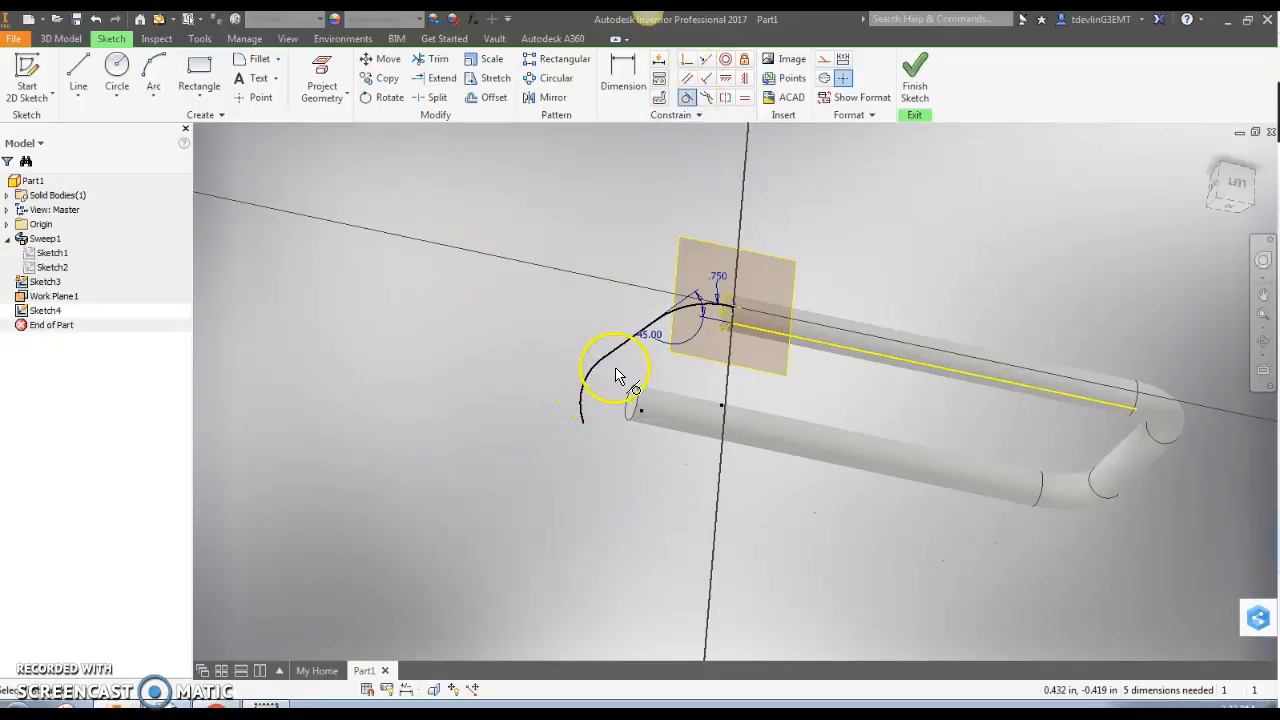
click(605, 362)
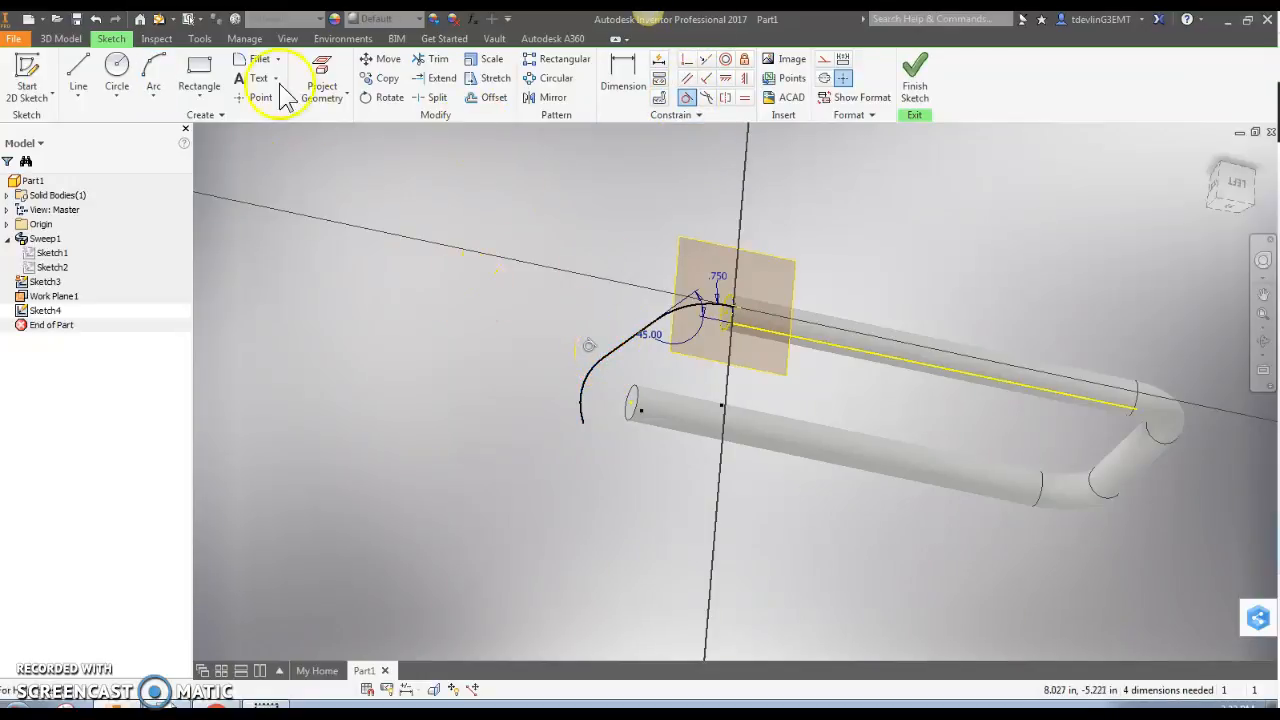
Step: Draw a straight line from the second arc's free end and make it tangent to that arc
click(78, 72)
click(583, 423)
click(632, 509)
click(686, 97)
click(607, 474)
click(580, 412)
Step: Make the last line perpendicular to the projected leg edge and finish the sketch
click(706, 78)
click(632, 503)
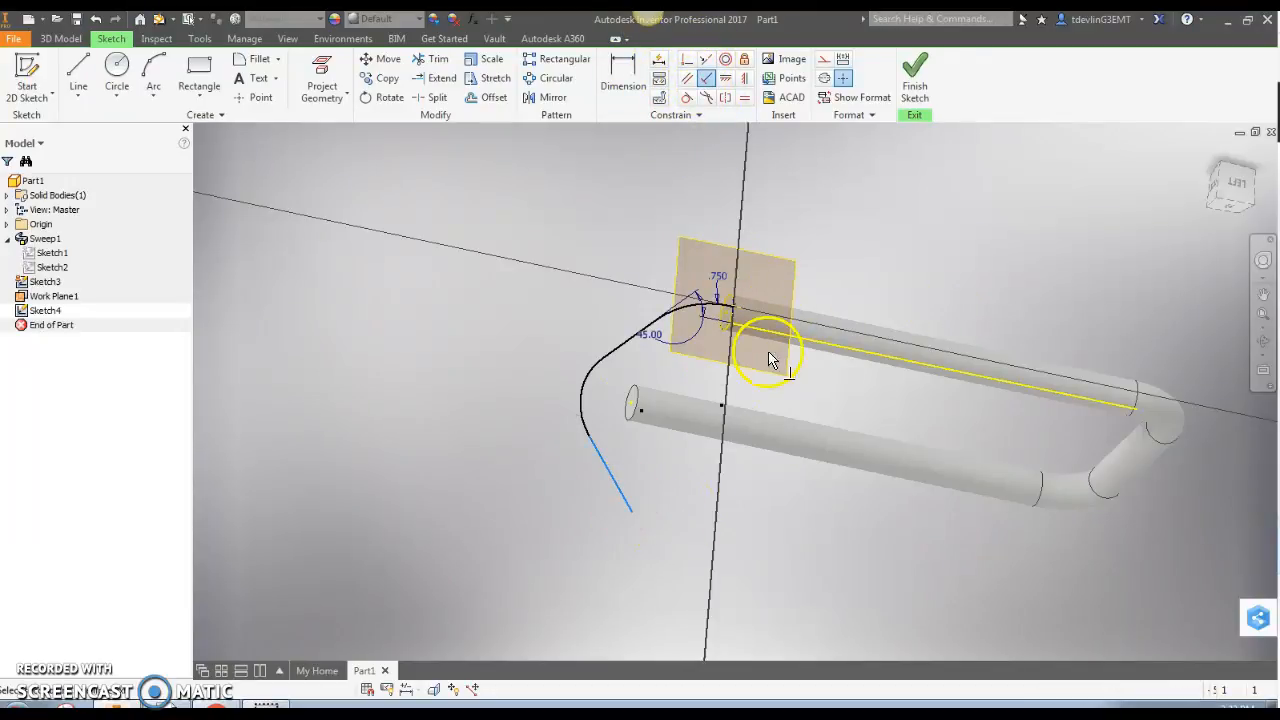
click(777, 335)
click(920, 95)
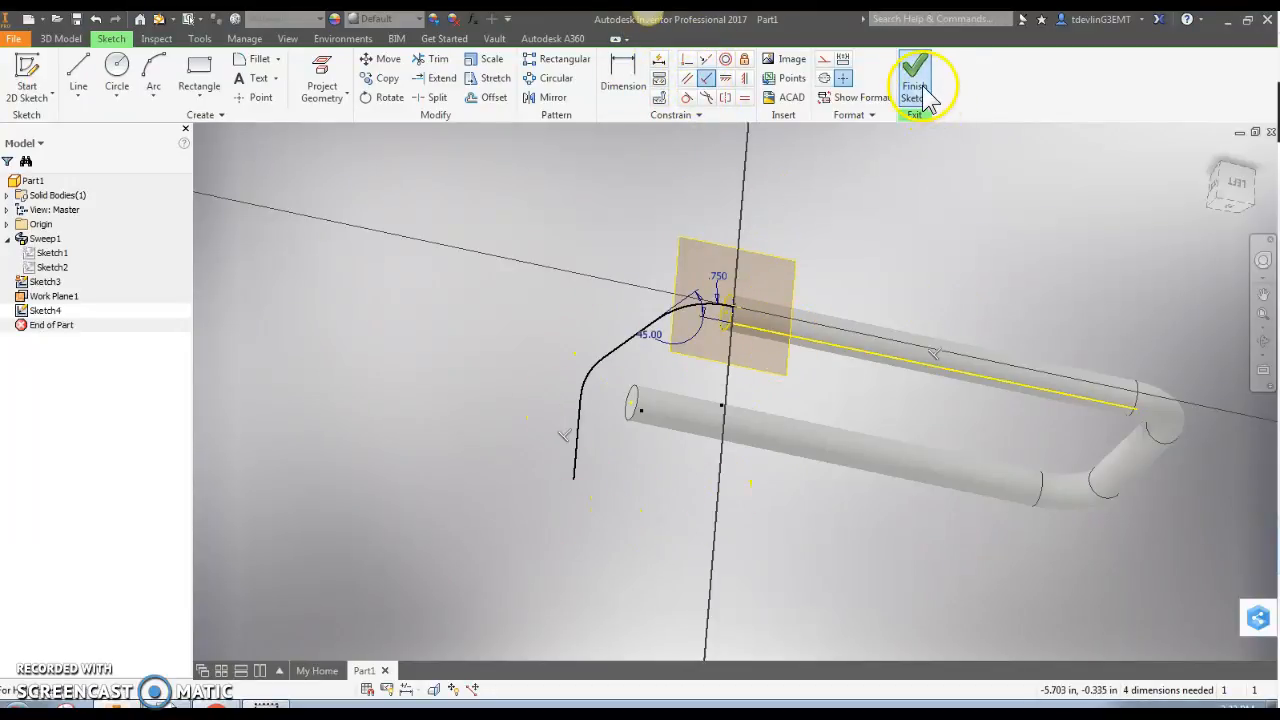
Step: Sweep the circular profile at the leg's end along the new arc-and-line path
shift+middle_drag(709, 551, 807, 524)
click(160, 59)
shift+middle_drag(778, 403, 615, 410)
click(620, 420)
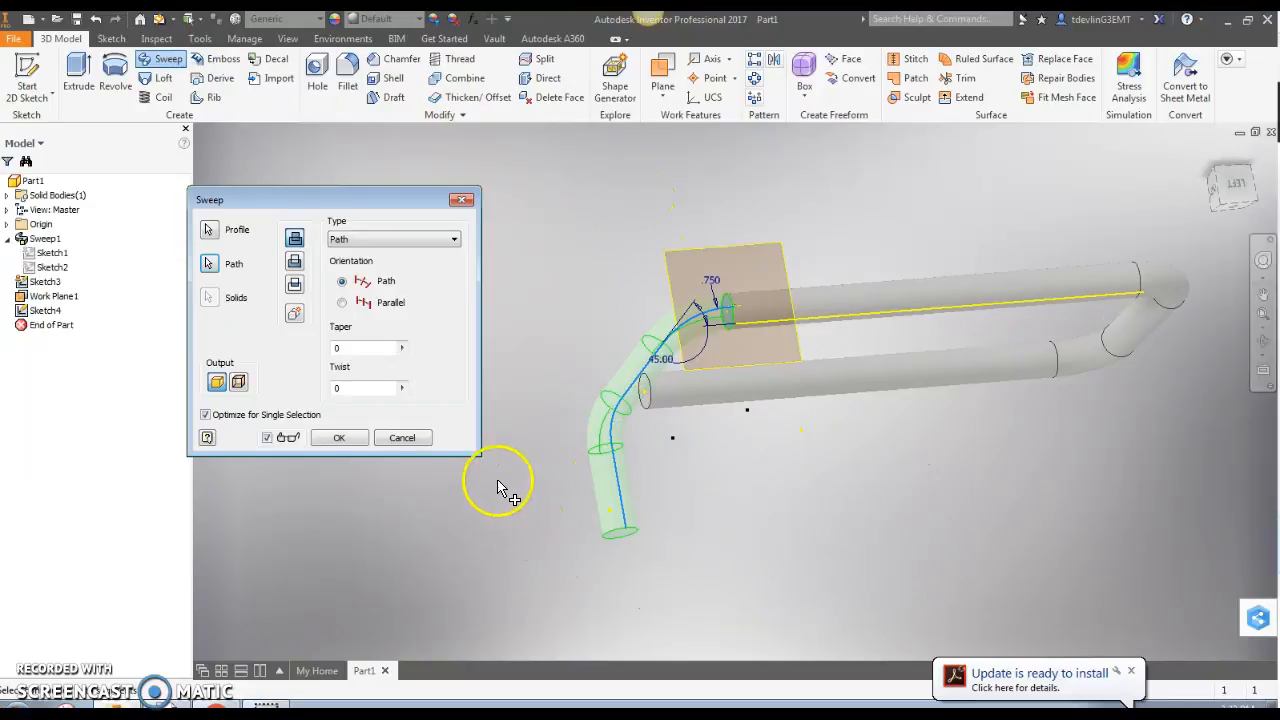
click(339, 437)
shift+middle_drag(847, 538, 776, 326)
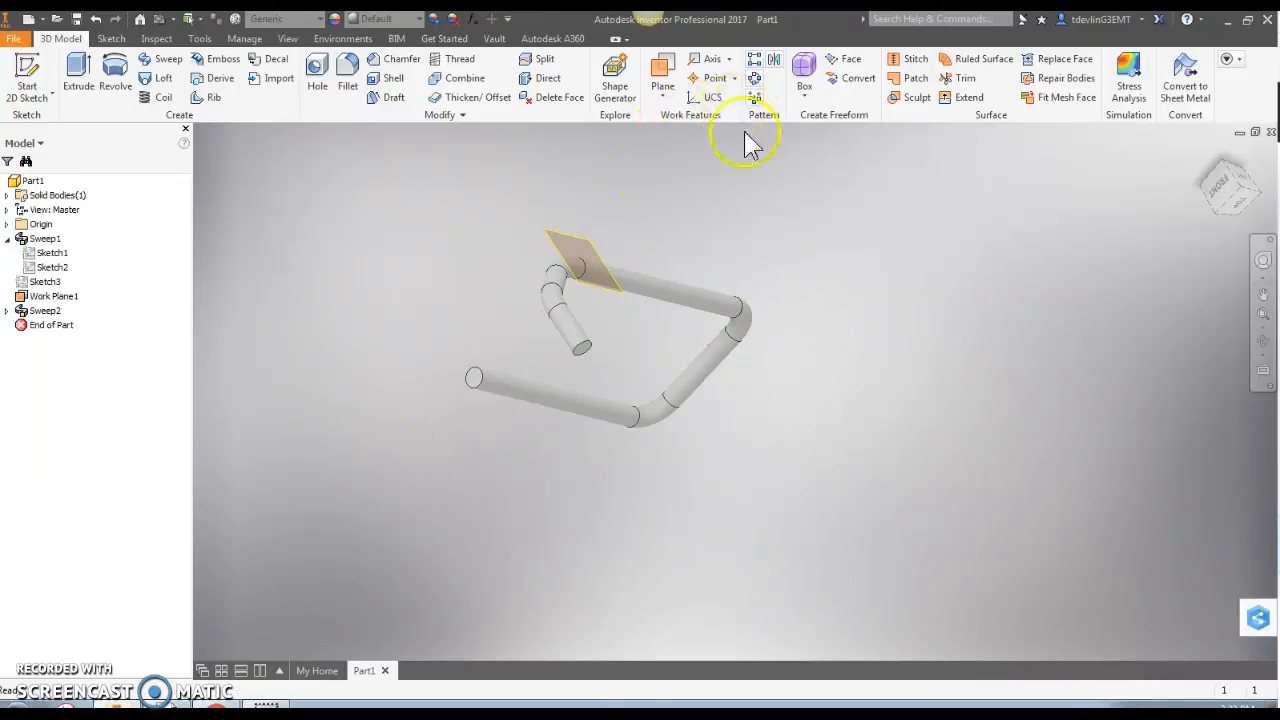
Step: Mirror both sweep features about the free end face of the new bent extension
click(774, 62)
click(42, 312)
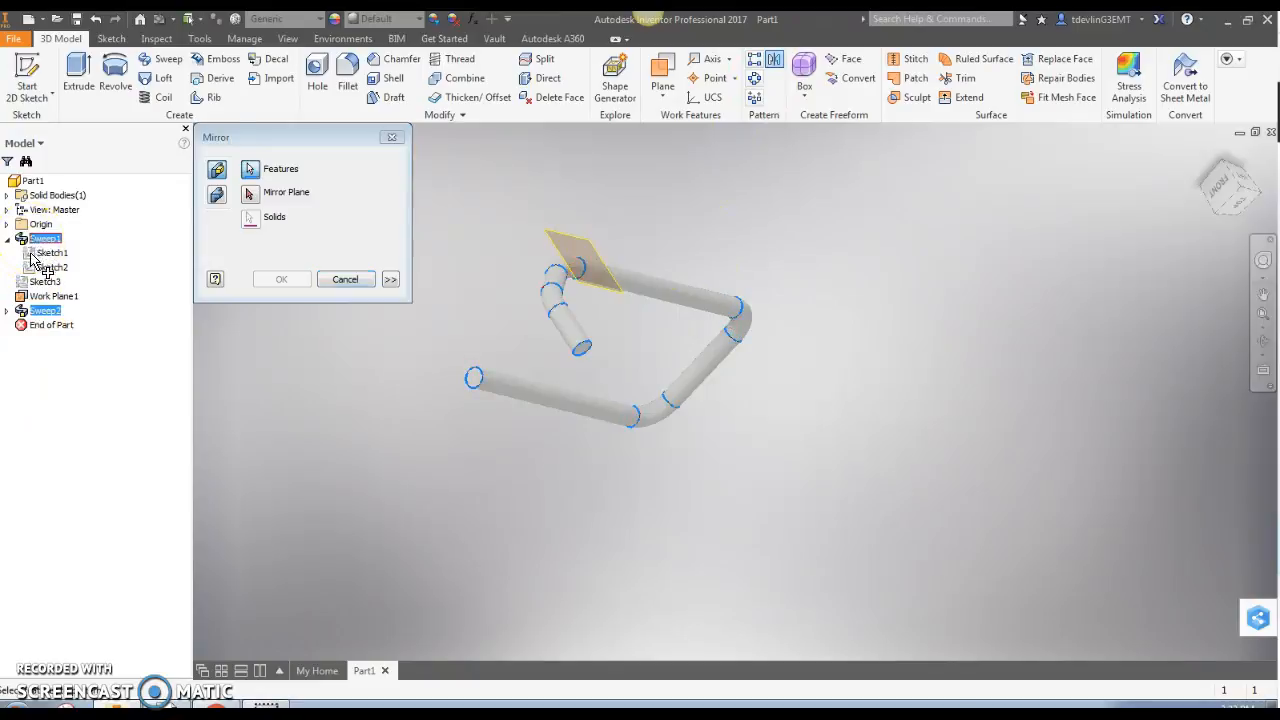
click(250, 193)
click(583, 348)
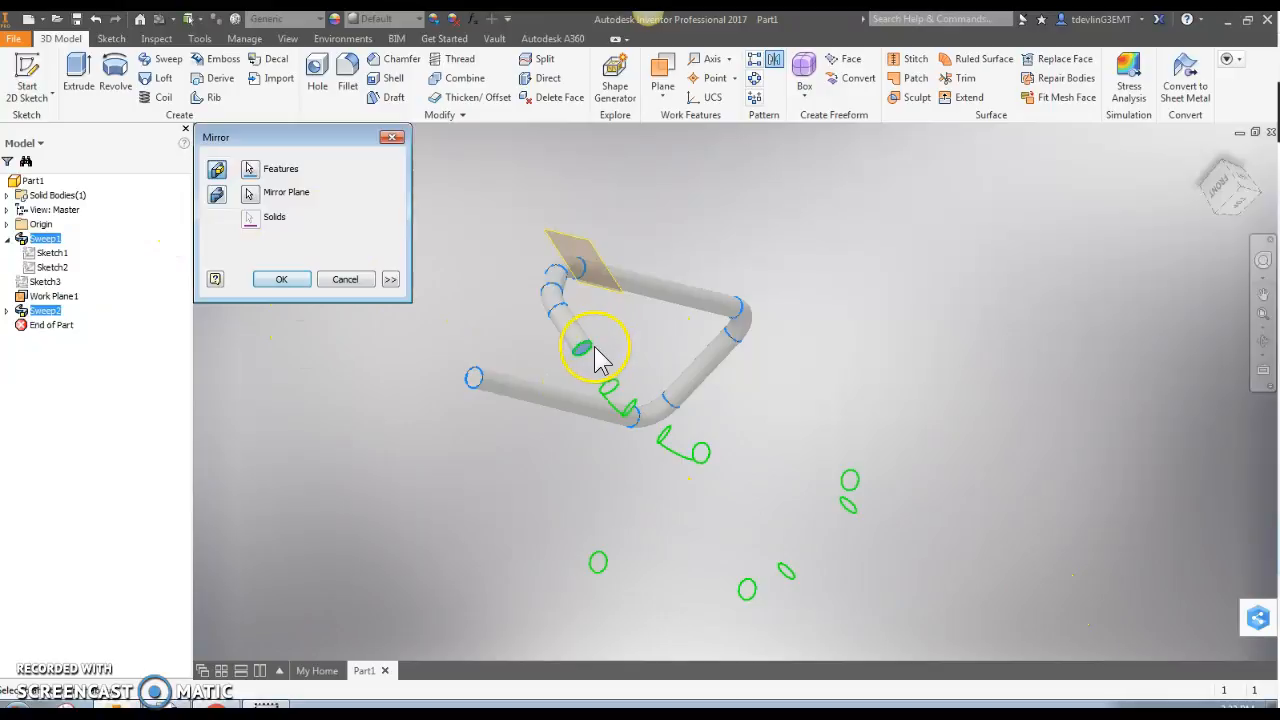
click(281, 279)
shift+middle_drag(931, 480, 812, 514)
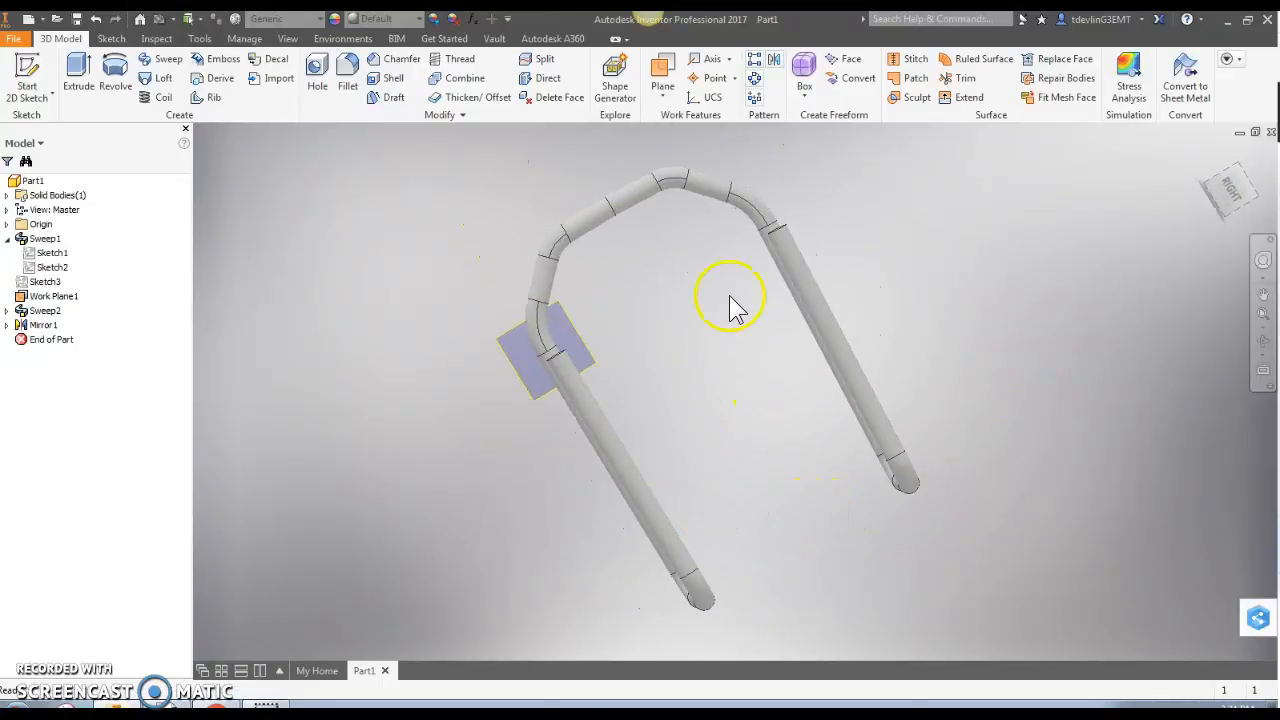
shift+middle_drag(755, 355, 705, 413)
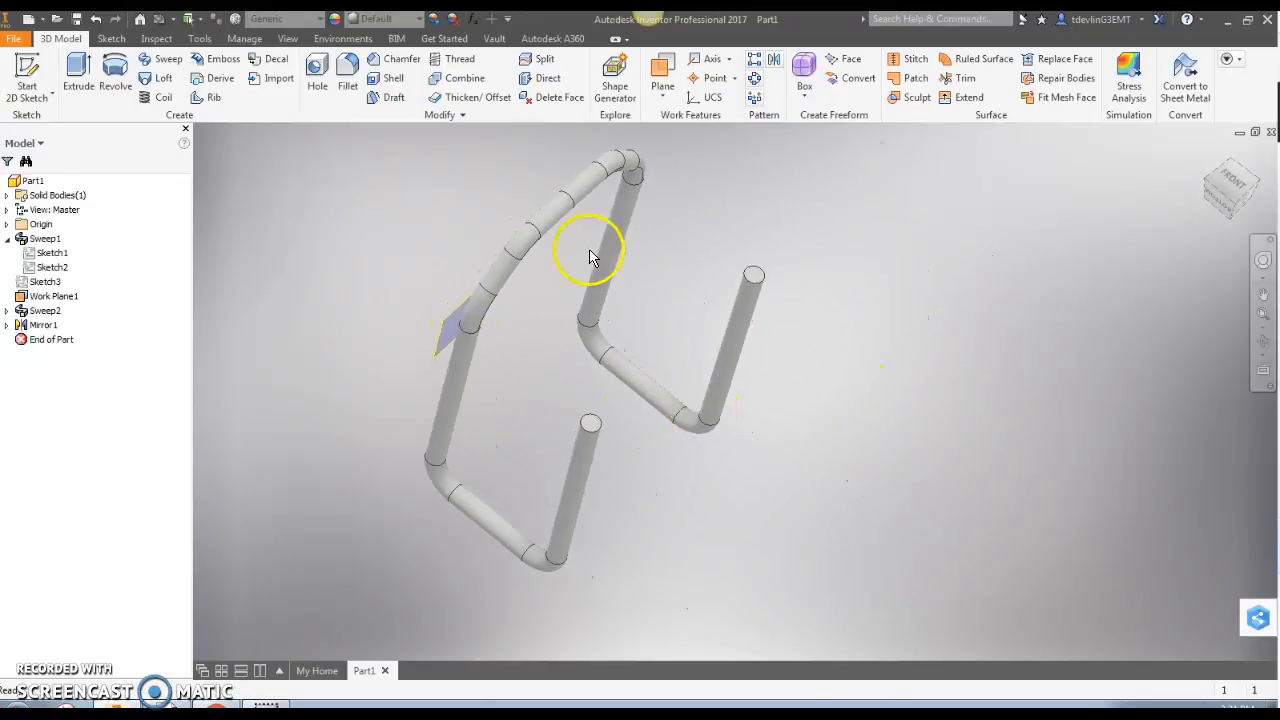